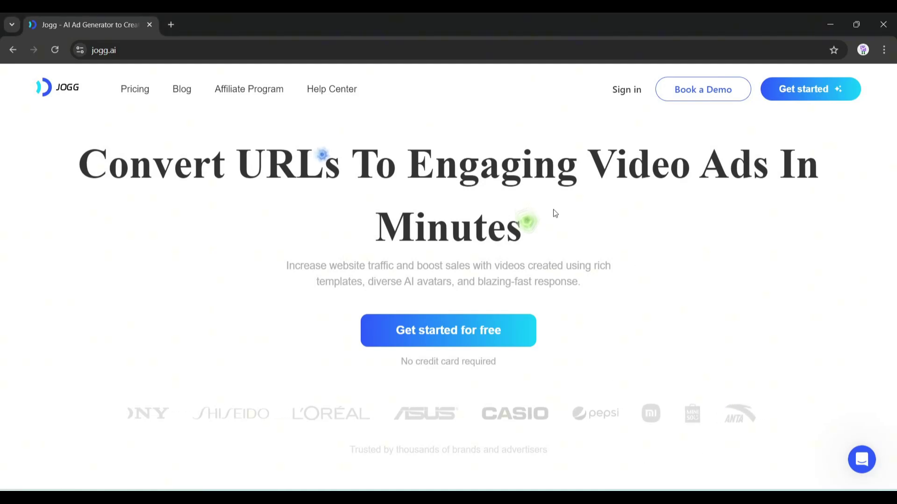
pyautogui.scroll(-6, 555, 213)
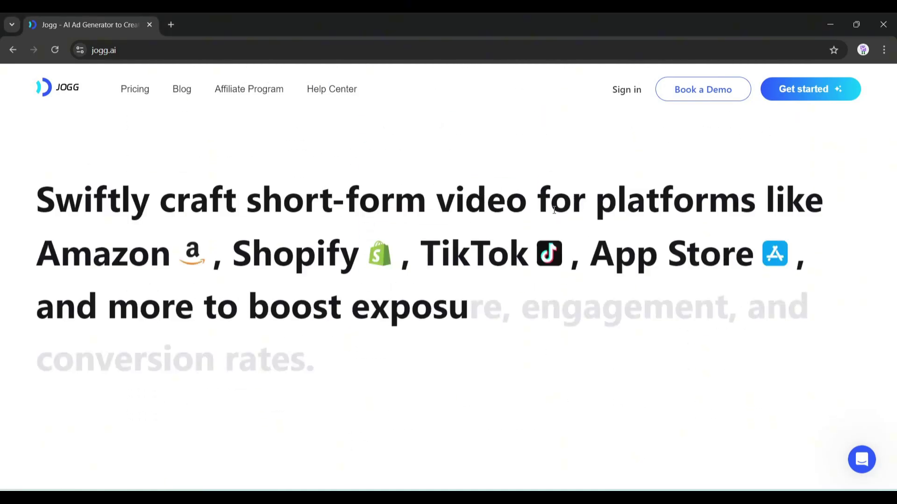
pyautogui.scroll(-10, 554, 210)
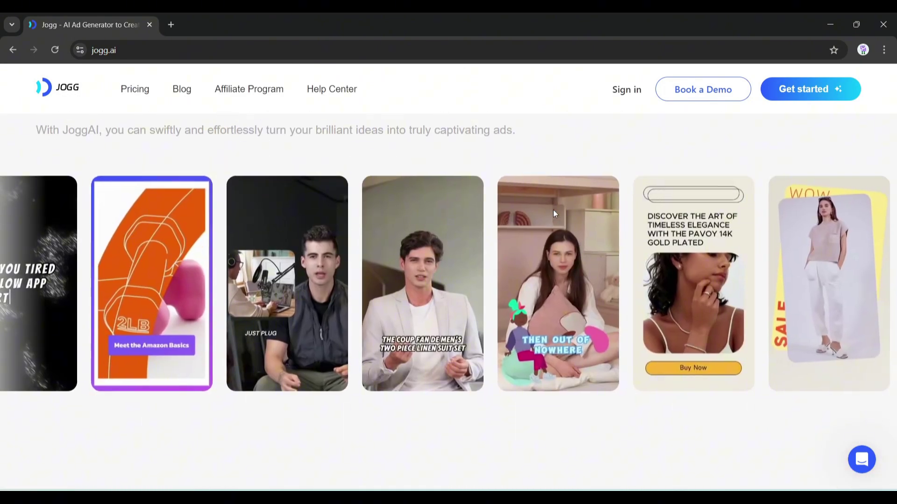
pyautogui.scroll(-5, 553, 210)
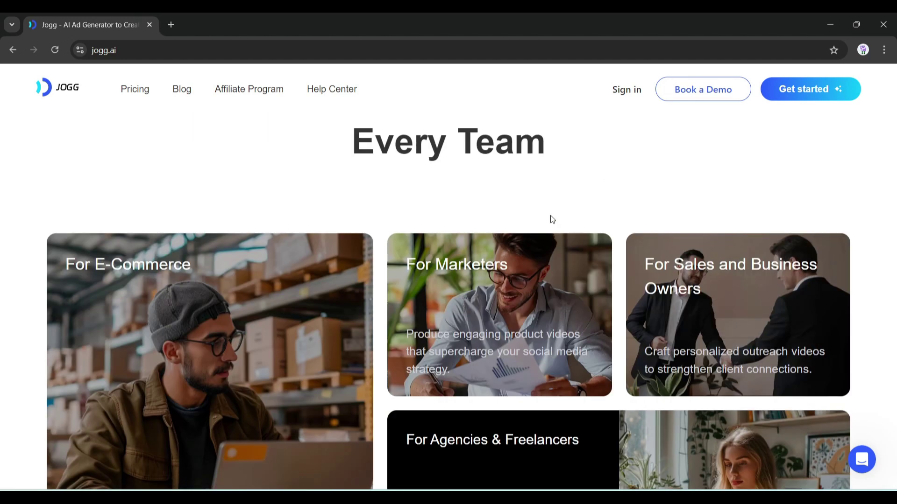
pyautogui.scroll(-3, 551, 217)
pyautogui.scroll(-6, 551, 219)
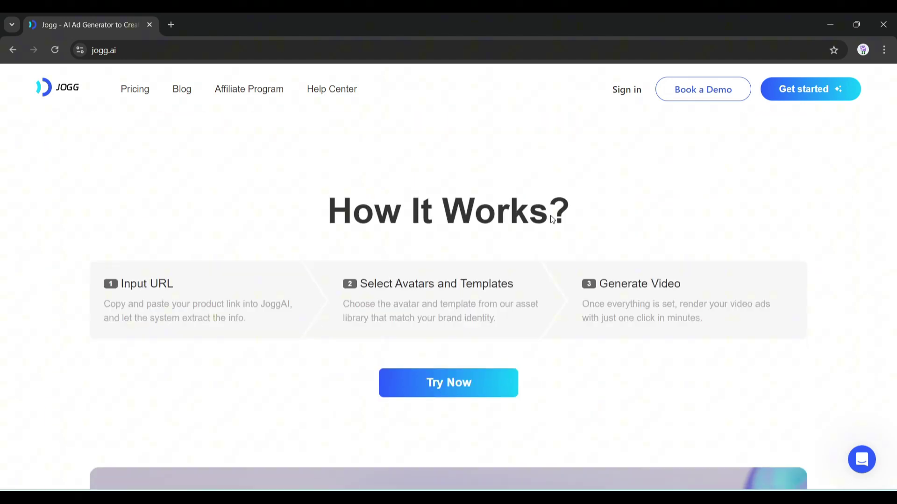
pyautogui.scroll(-2, 553, 219)
pyautogui.scroll(-5, 551, 215)
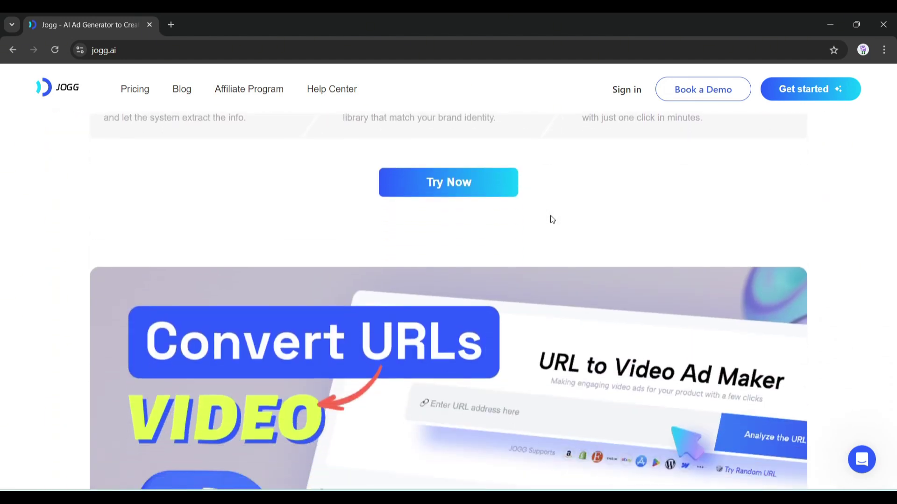
pyautogui.scroll(-1, 550, 219)
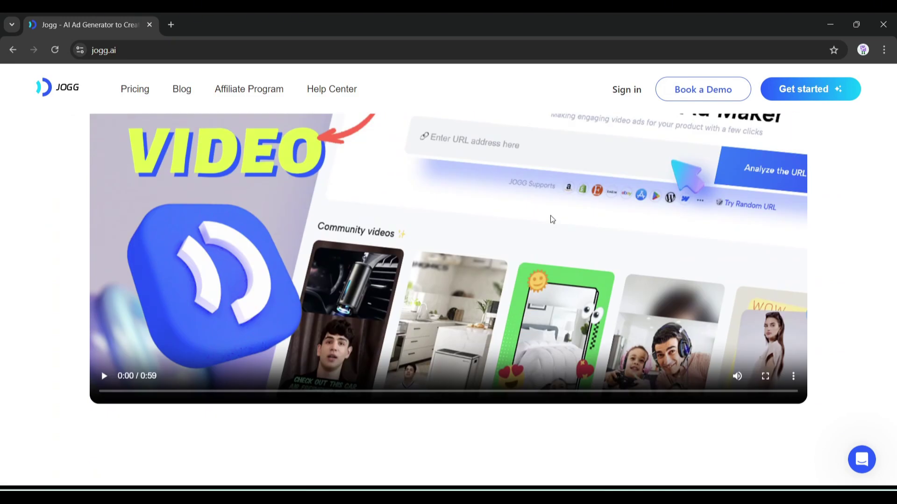
pyautogui.scroll(-5, 550, 215)
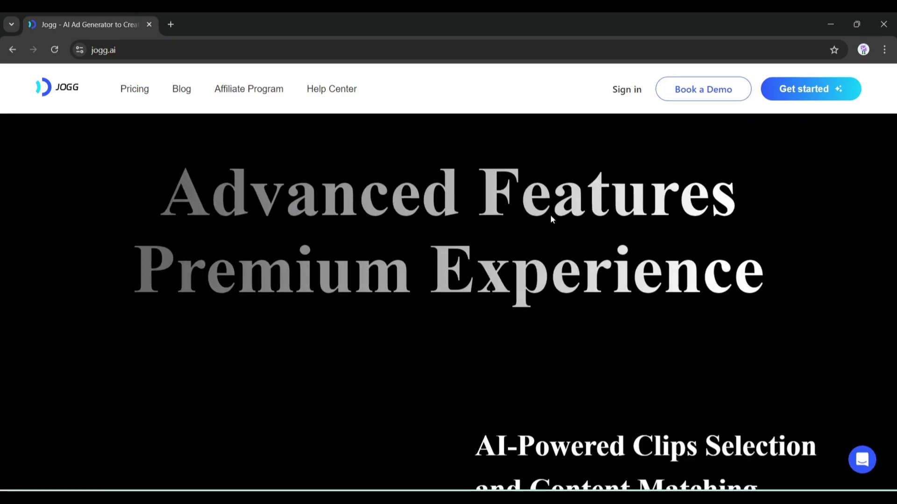
# Launch the JoggAI app and sign in with a Google account.
pyautogui.click(786, 90)
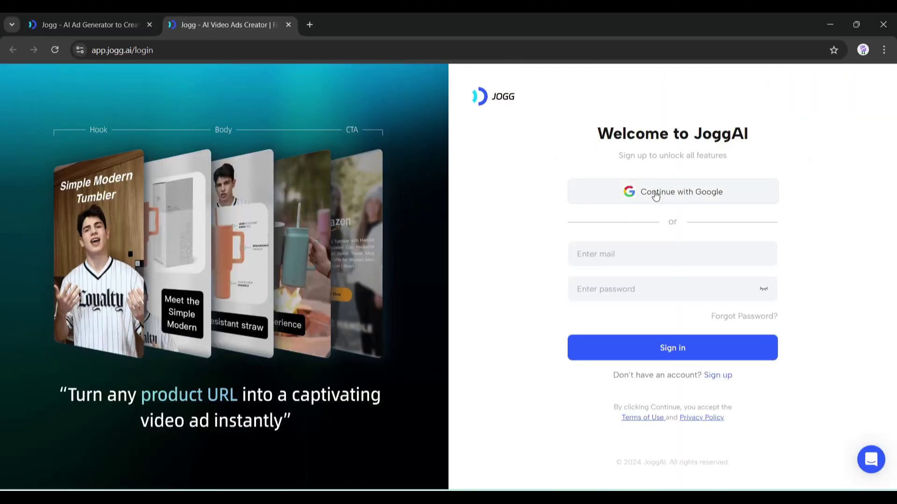
pyautogui.click(649, 194)
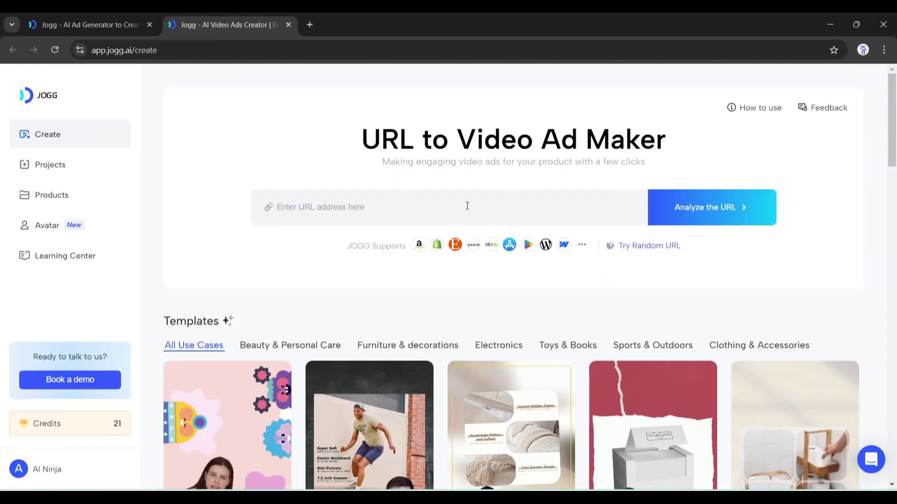
pyautogui.scroll(-9, 345, 245)
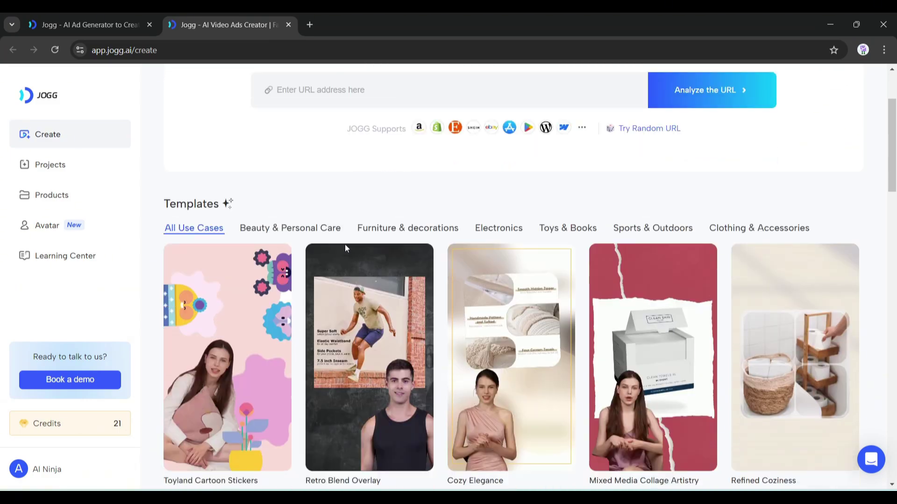
pyautogui.scroll(-20, 345, 247)
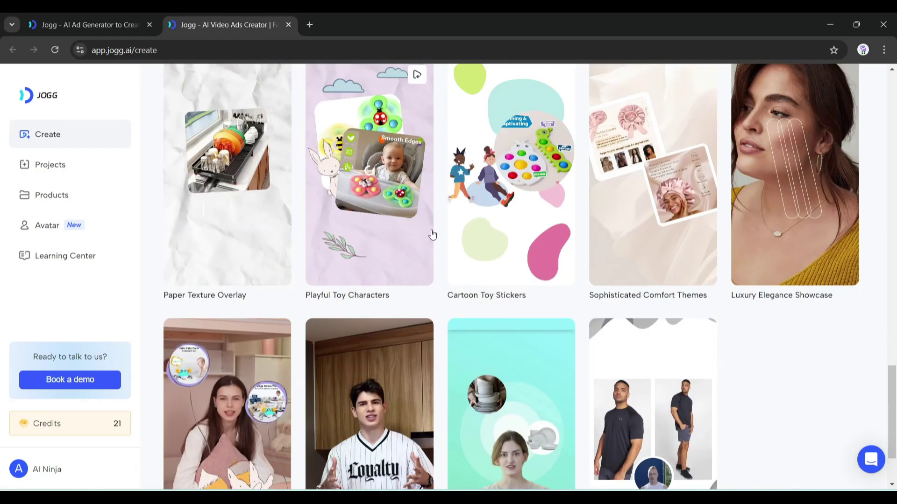
# Browse the templates and preview the Cyber Liquid template, then close it.
pyautogui.scroll(-3, 432, 235)
pyautogui.scroll(9, 429, 229)
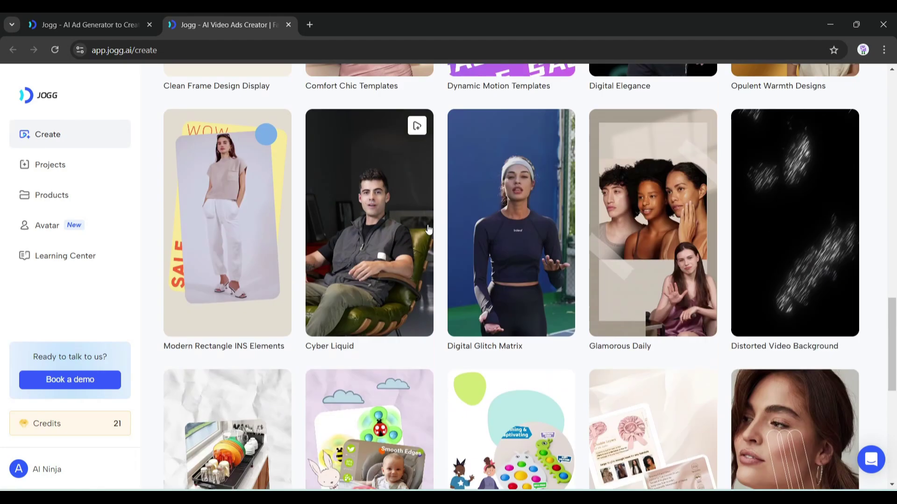
pyautogui.click(428, 229)
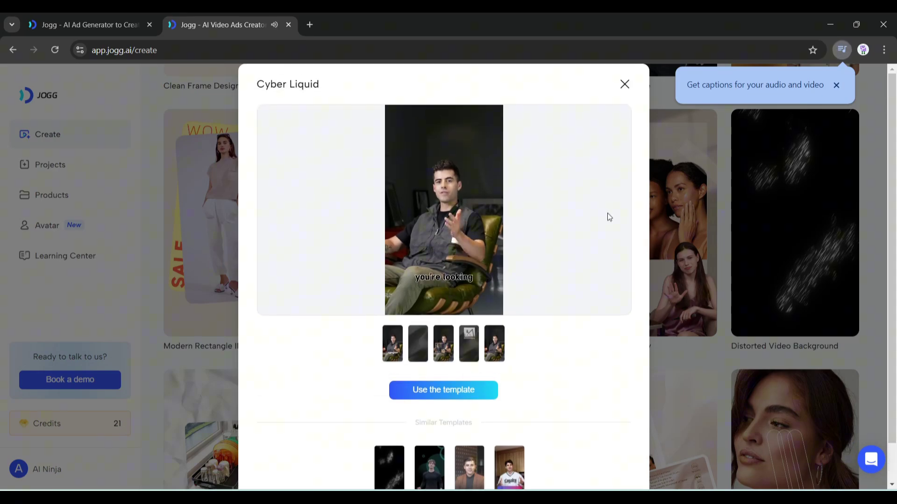
pyautogui.click(625, 84)
pyautogui.scroll(15, 300, 206)
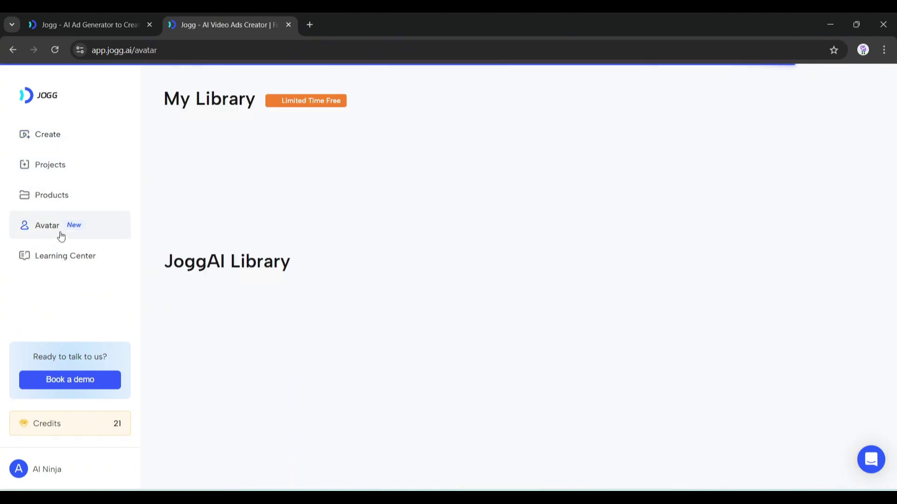
# Start a new instant avatar and read the text shooting instructions.
pyautogui.scroll(-20, 298, 270)
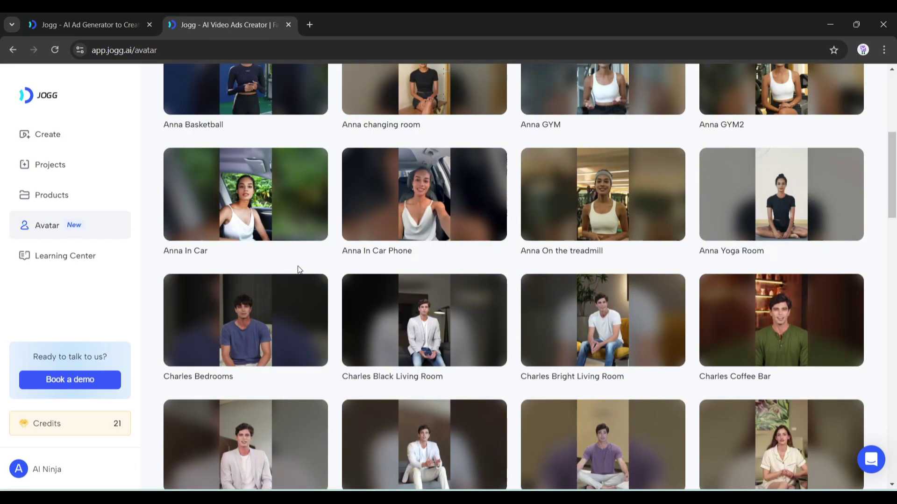
pyautogui.scroll(20, 298, 270)
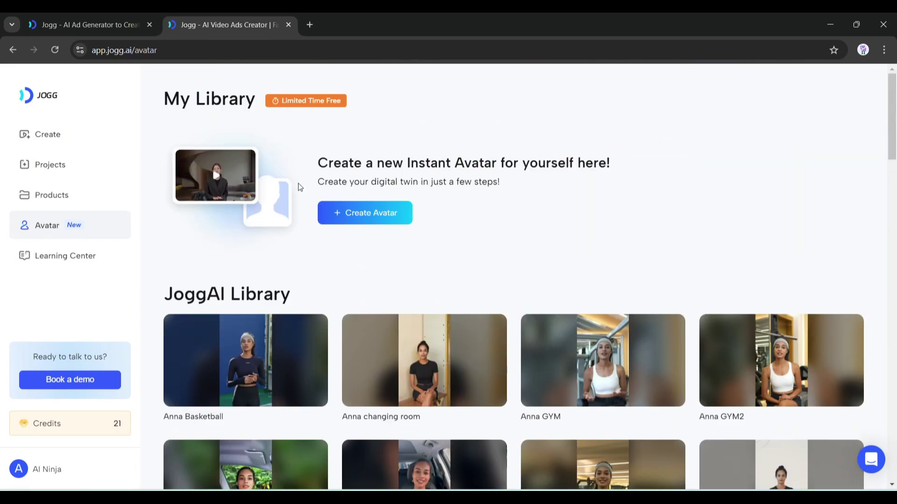
pyautogui.click(349, 211)
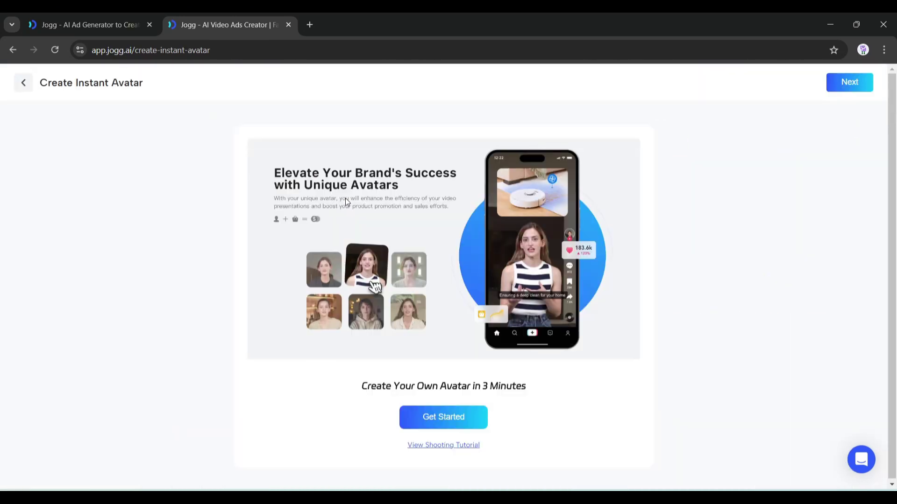
pyautogui.click(440, 421)
pyautogui.click(486, 177)
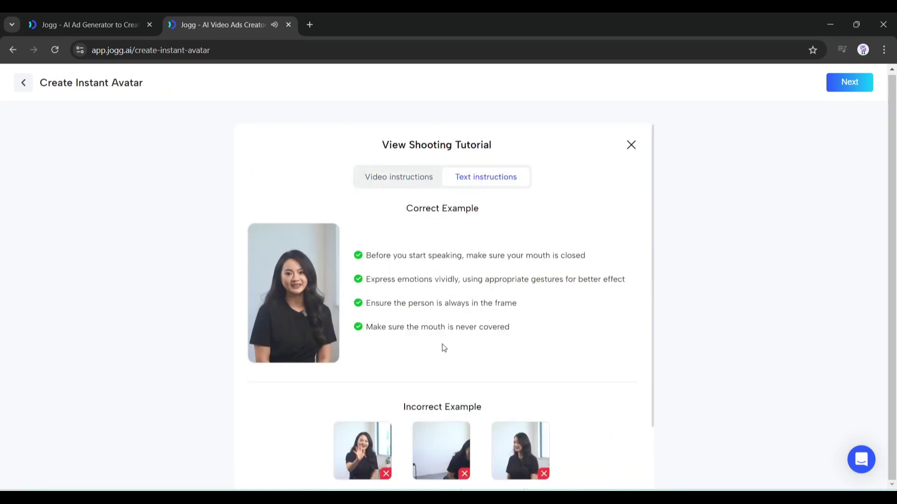
pyautogui.scroll(-3, 440, 344)
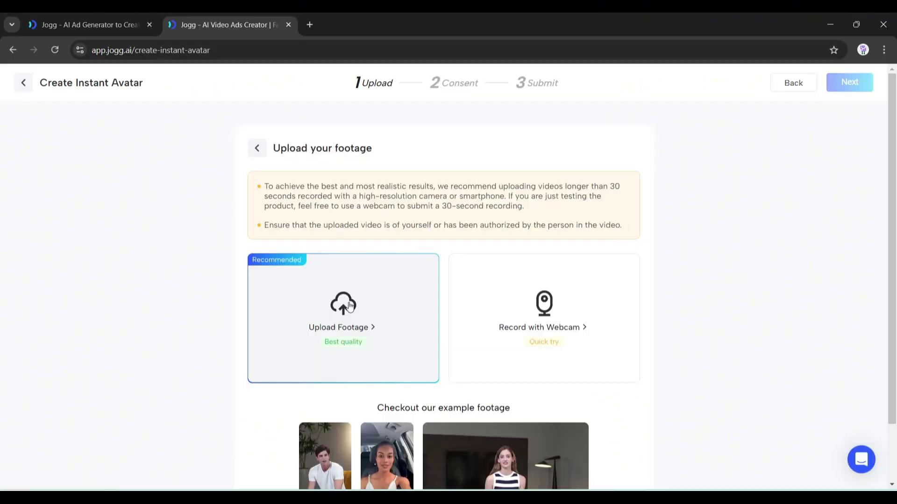
# Upload a video file as the avatar footage and accept it.
pyautogui.click(413, 294)
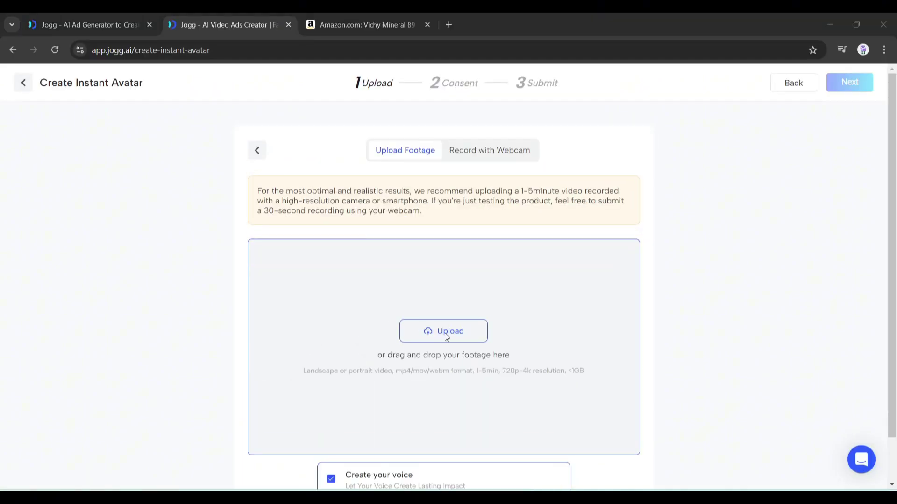
pyautogui.click(444, 333)
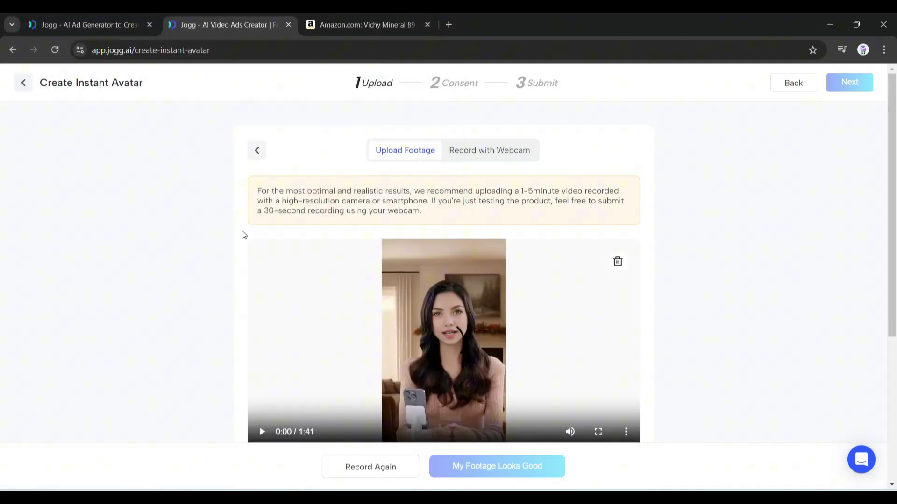
pyautogui.scroll(-5, 313, 229)
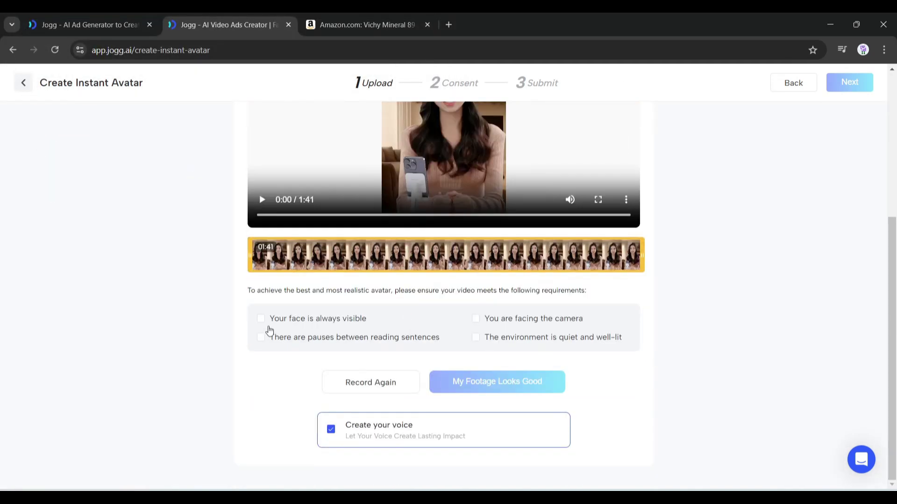
pyautogui.click(555, 376)
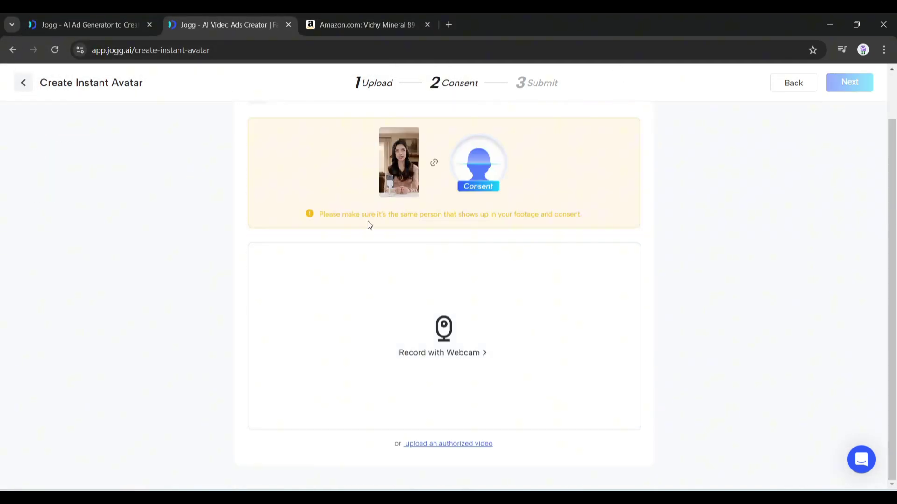
# Upload the authorized consent video and submit the avatar for processing.
pyautogui.click(434, 444)
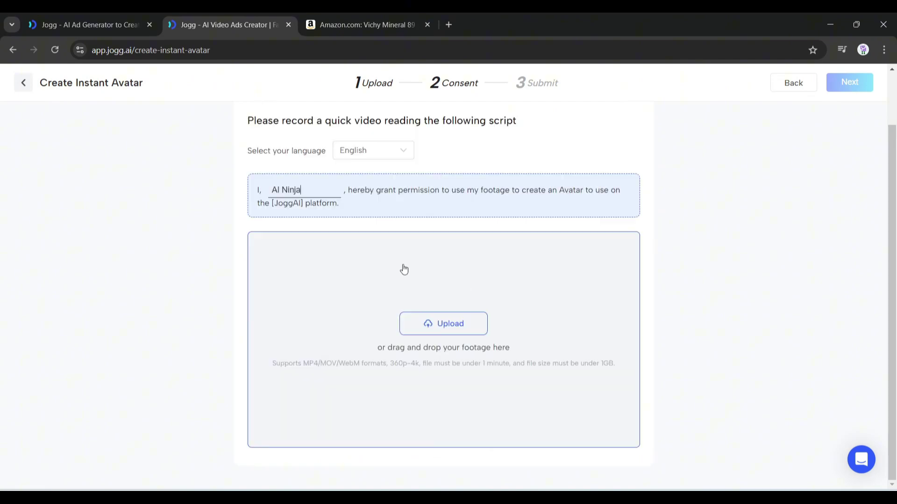
pyautogui.click(402, 268)
pyautogui.doubleClick(166, 160)
pyautogui.click(467, 423)
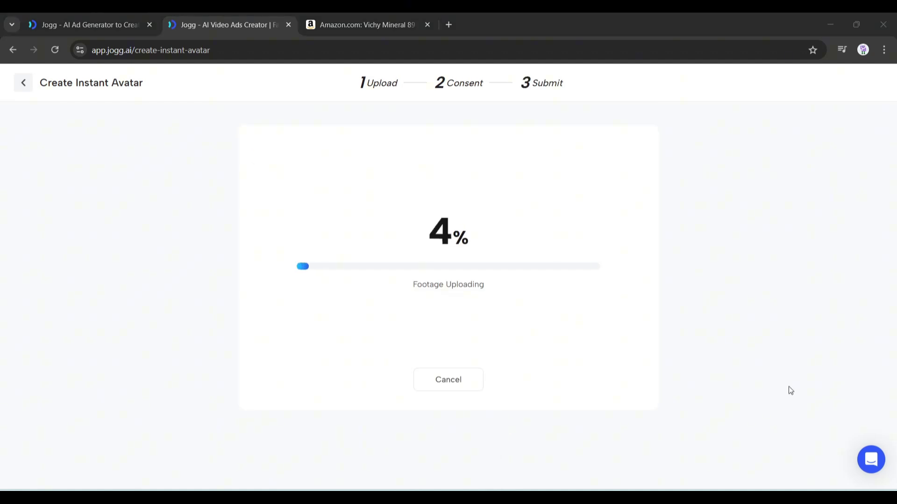
pyautogui.click(453, 352)
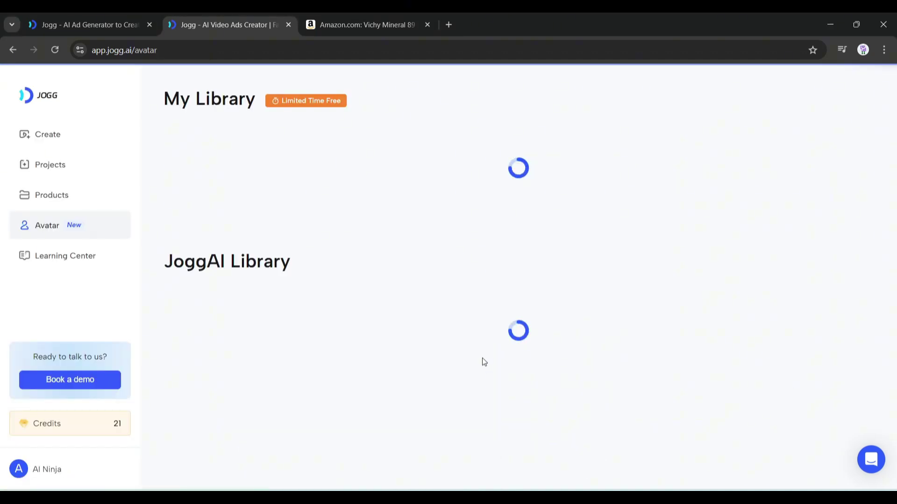
# Preview the new Amelia avatar and start a video project with it.
pyautogui.click(487, 191)
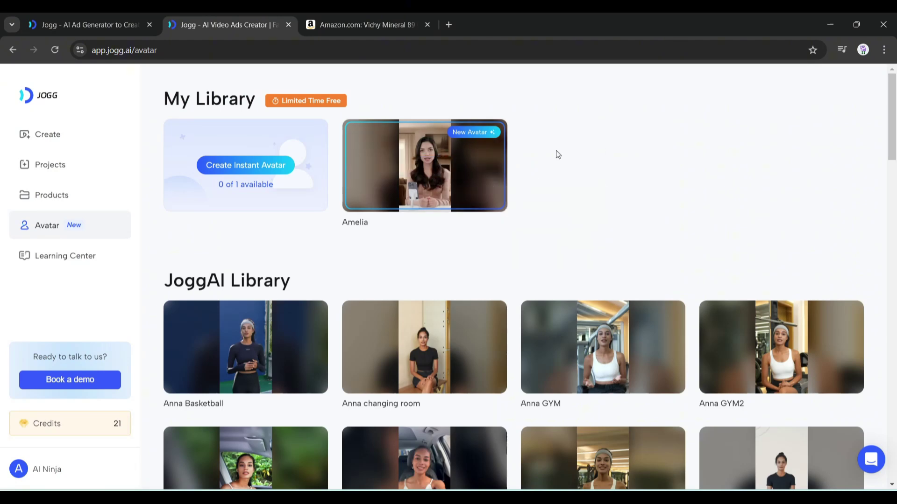
pyautogui.click(429, 164)
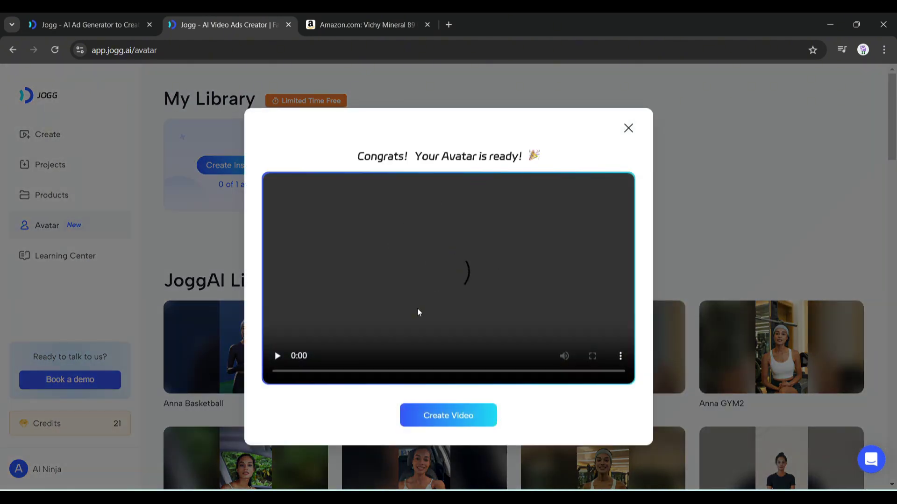
pyautogui.click(448, 415)
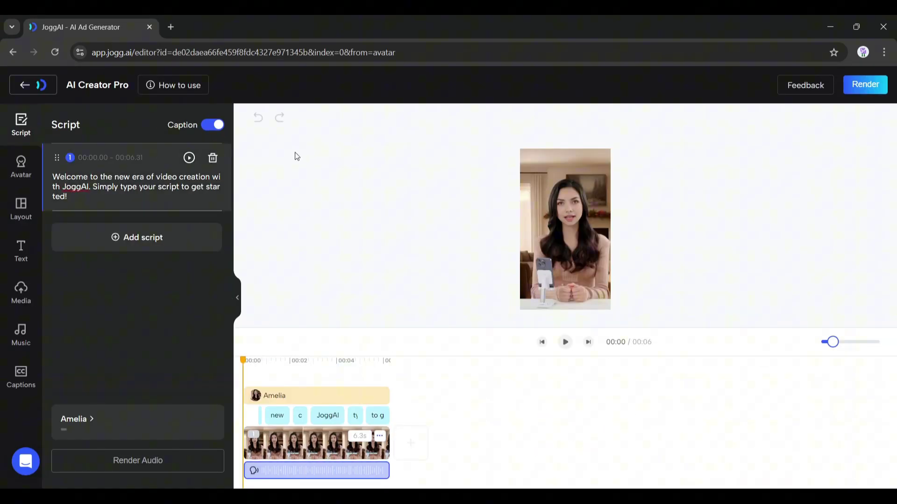
# Replace the default welcome script with a block of pasted script text.
pyautogui.click(213, 158)
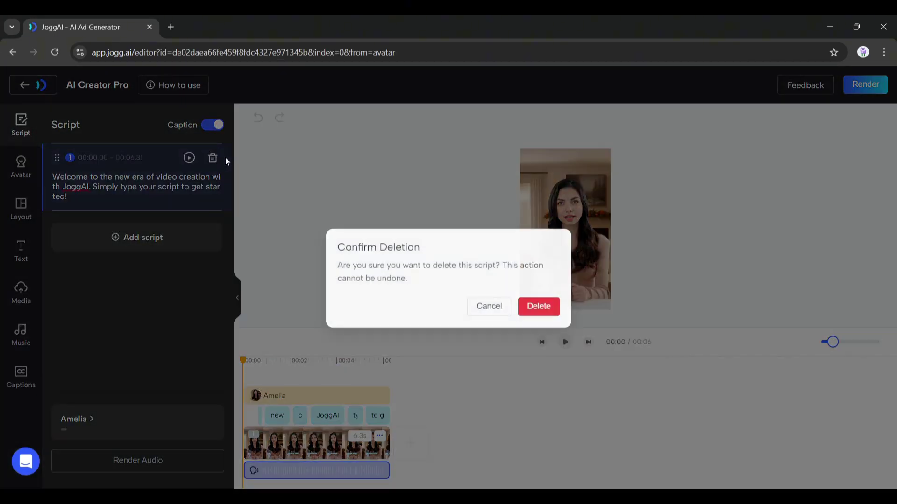
pyautogui.click(539, 307)
pyautogui.click(133, 169)
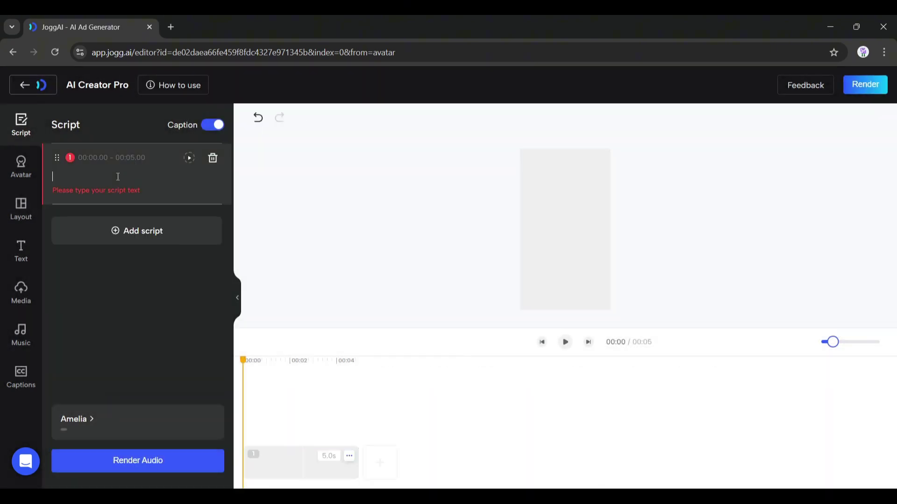
pyautogui.write('This is AI Ninja. Welcome back to your channel. If you are enjoying the video, hit the like button and subscribe to our channel.')
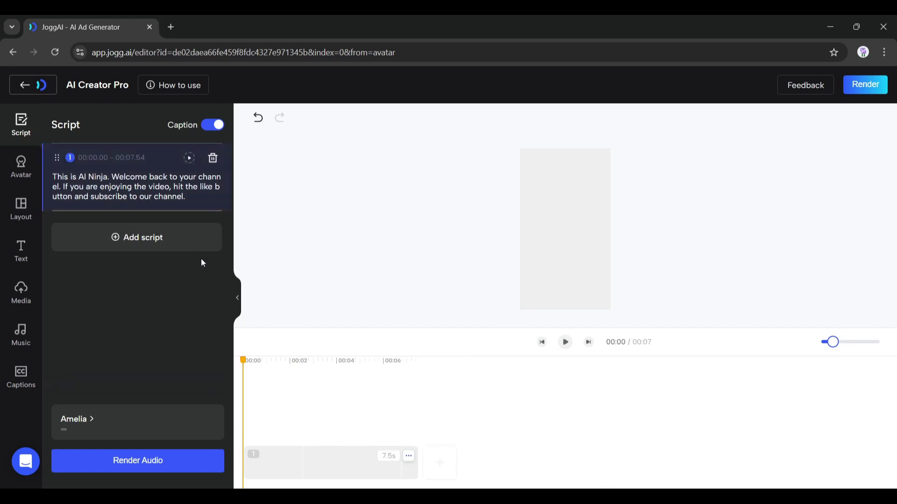
# Browse the Layout, Text, Media and Music panels, add the Amelia avatar, and submit the render.
pyautogui.click(33, 176)
pyautogui.click(14, 221)
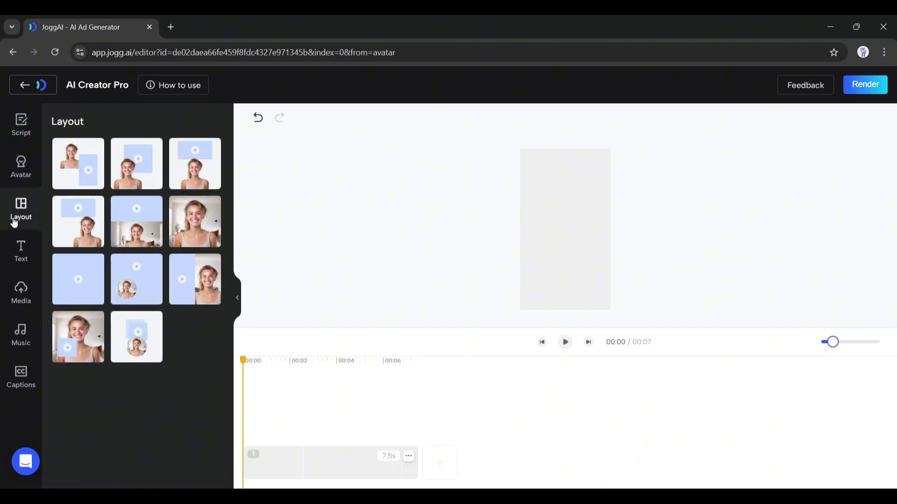
pyautogui.click(21, 252)
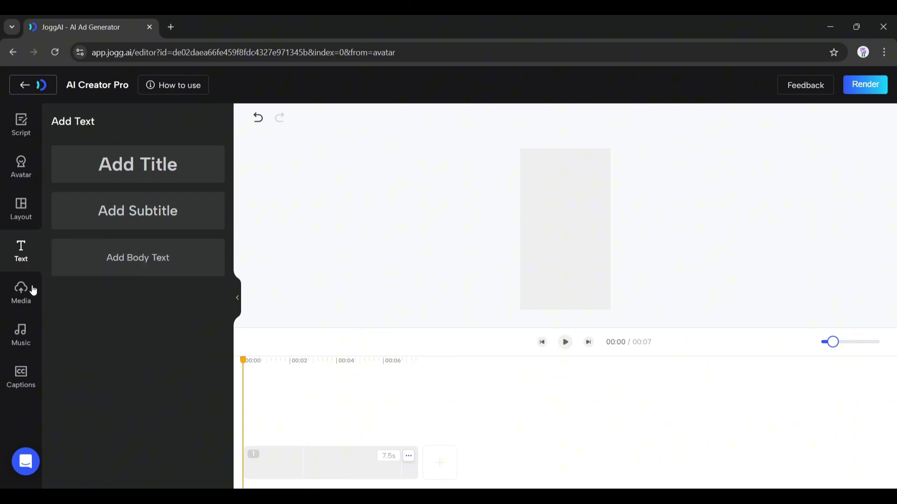
pyautogui.click(24, 292)
pyautogui.click(20, 332)
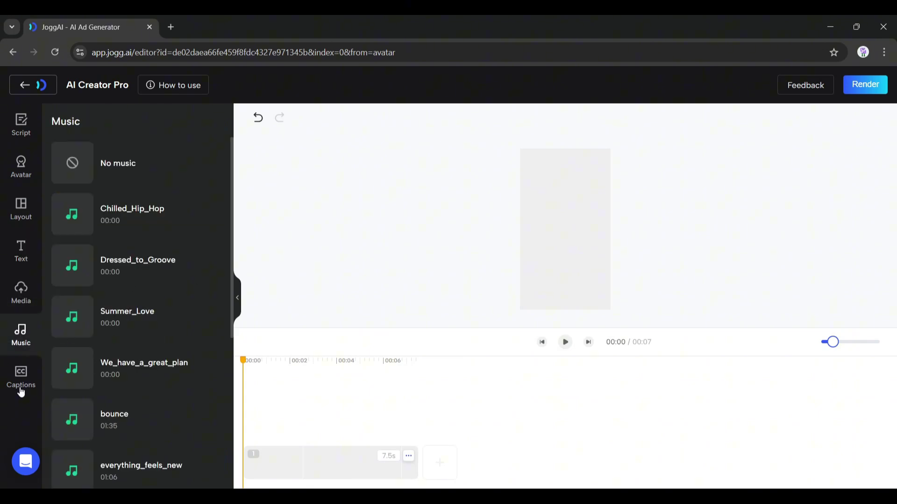
pyautogui.click(21, 165)
pyautogui.click(81, 205)
pyautogui.click(861, 87)
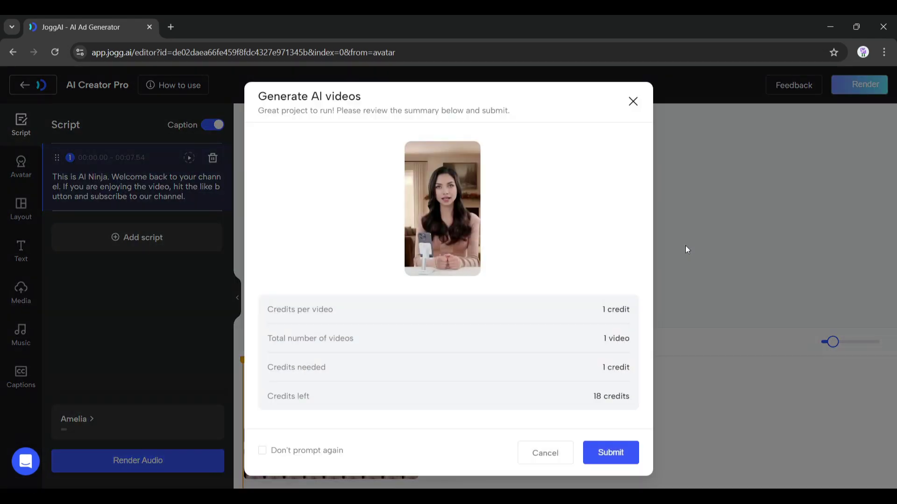
pyautogui.click(602, 456)
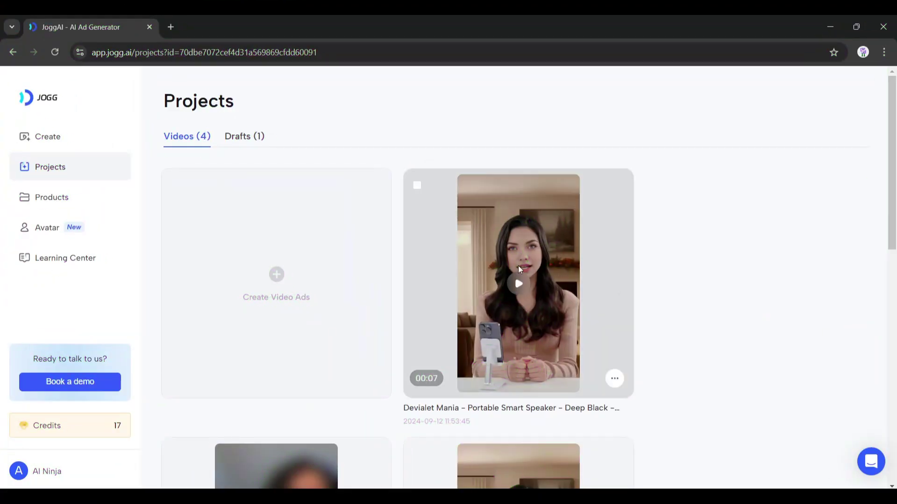
pyautogui.click(520, 283)
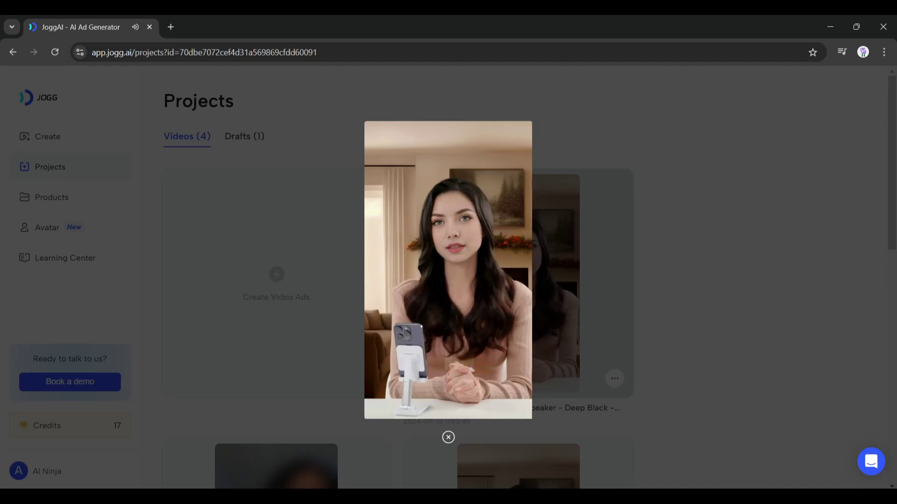
pyautogui.click(441, 285)
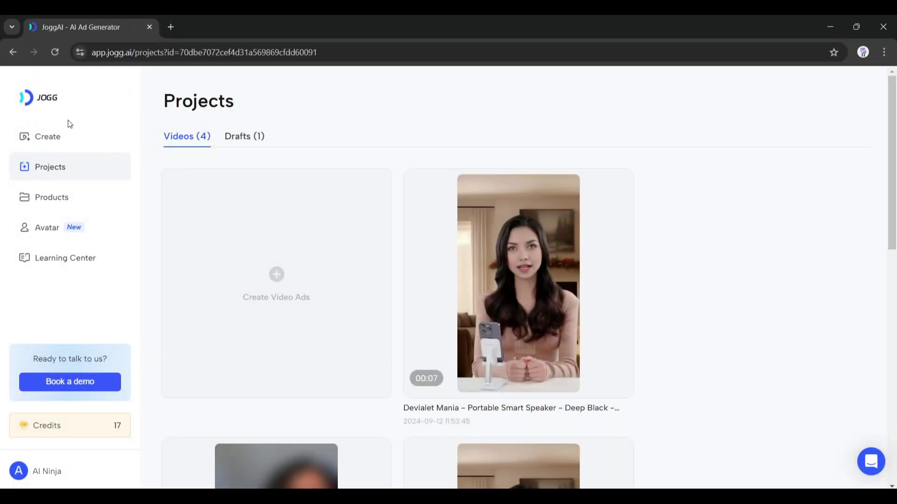
# Open the URL to Video Ad Maker and select the Medix 5.5 Amazon listing's URL.
pyautogui.click(63, 135)
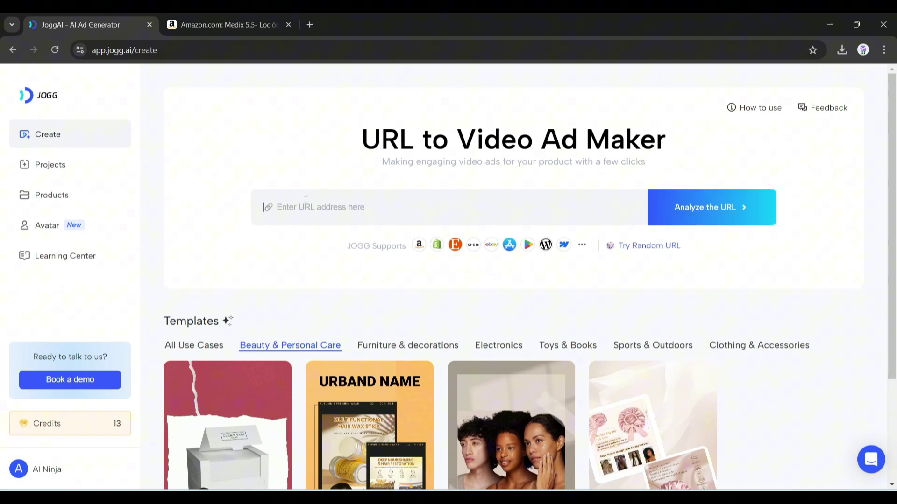
pyautogui.click(216, 14)
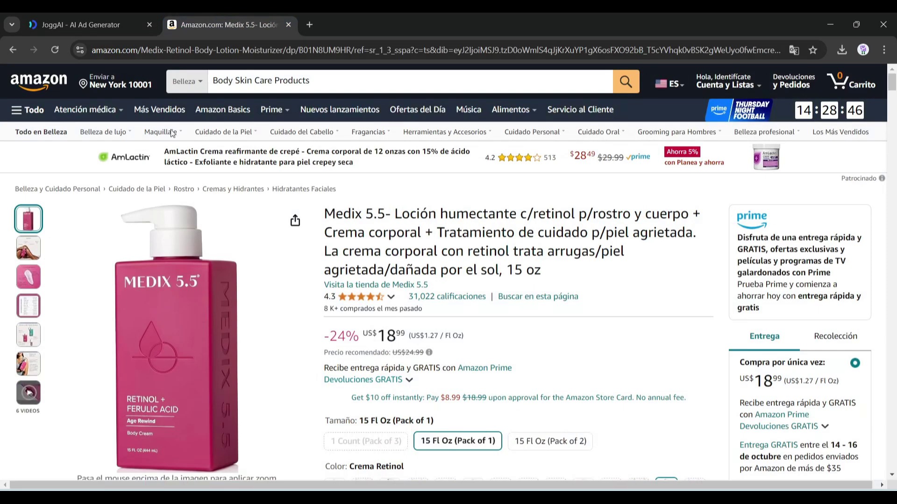
pyautogui.click(340, 44)
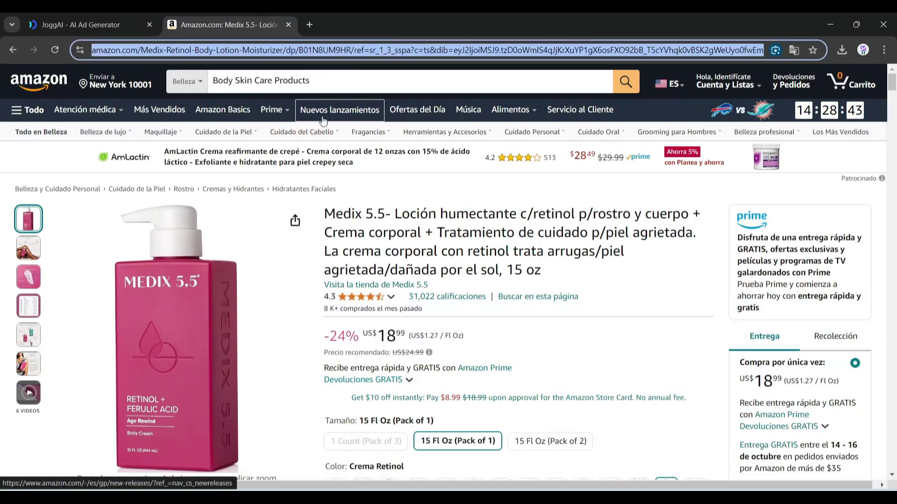
# Paste the Medix 5.5 Amazon link into the ad maker and analyse it.
pyautogui.click(119, 19)
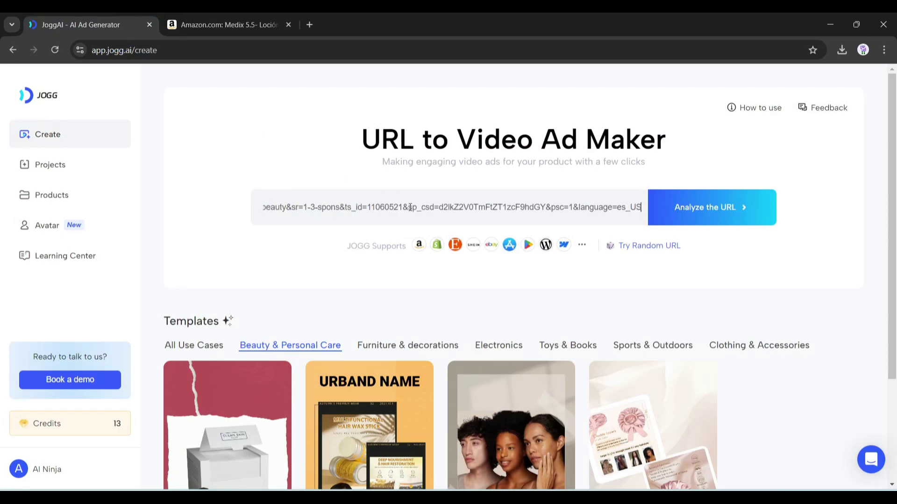
pyautogui.click(726, 215)
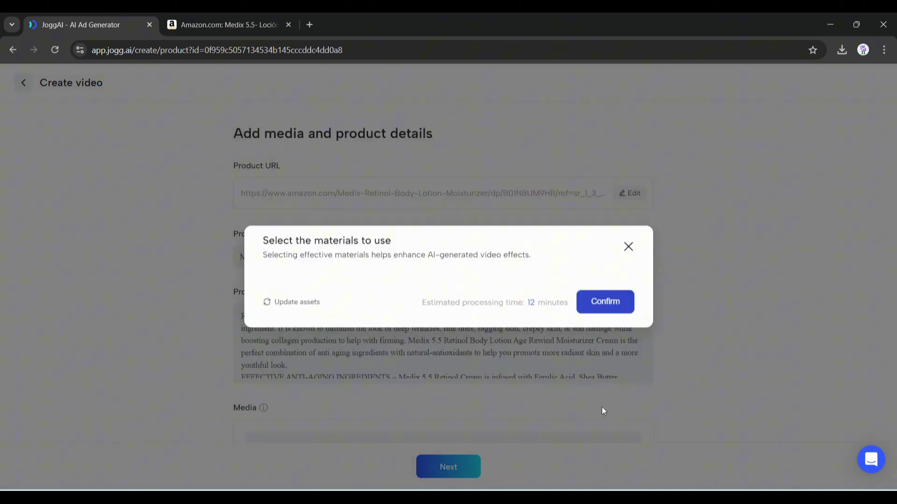
pyautogui.click(602, 410)
# Review the extracted product name, description and media items.
pyautogui.scroll(-10, 438, 333)
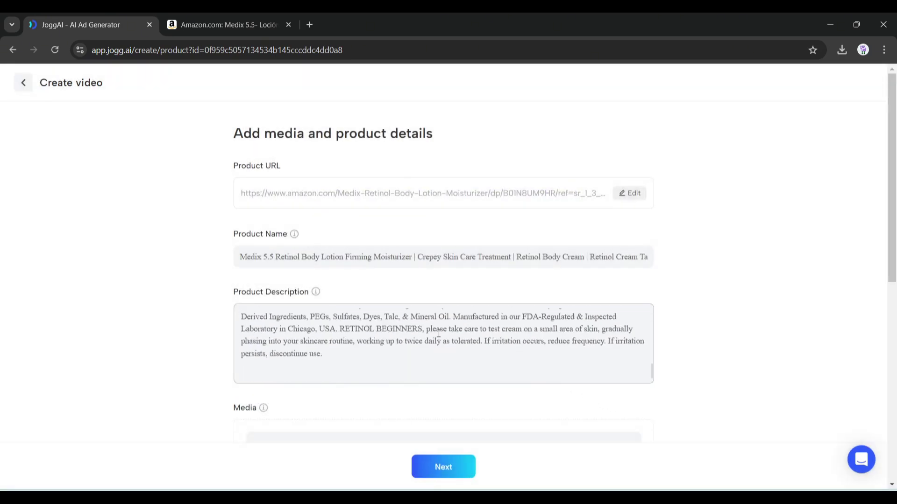
pyautogui.scroll(-3, 438, 333)
pyautogui.scroll(3, 412, 302)
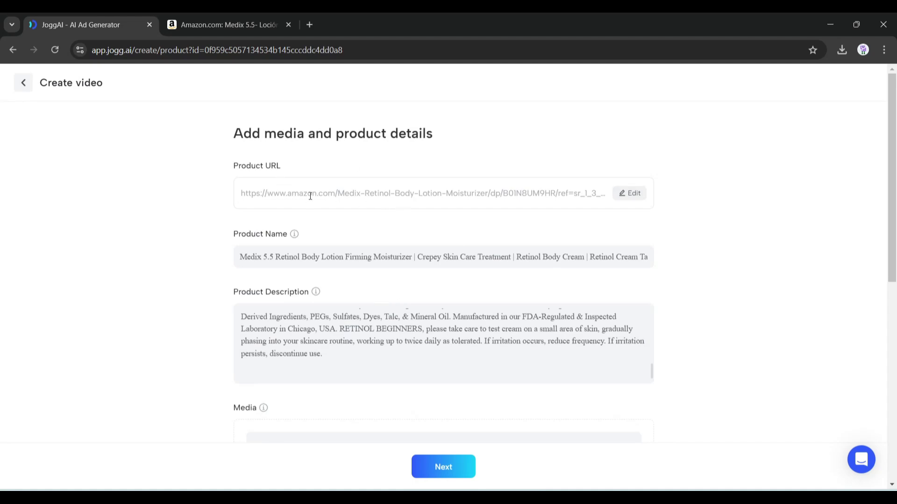
pyautogui.click(312, 258)
pyautogui.scroll(-3, 384, 276)
pyautogui.click(295, 233)
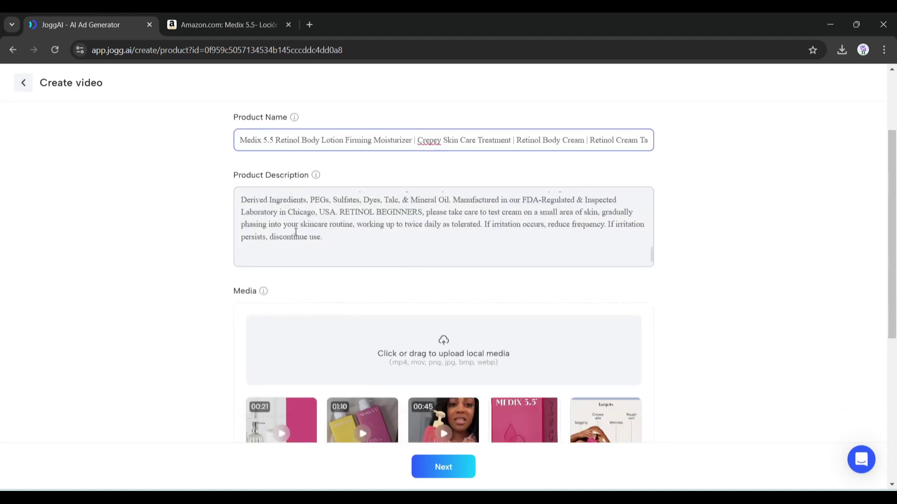
pyautogui.scroll(-4, 374, 261)
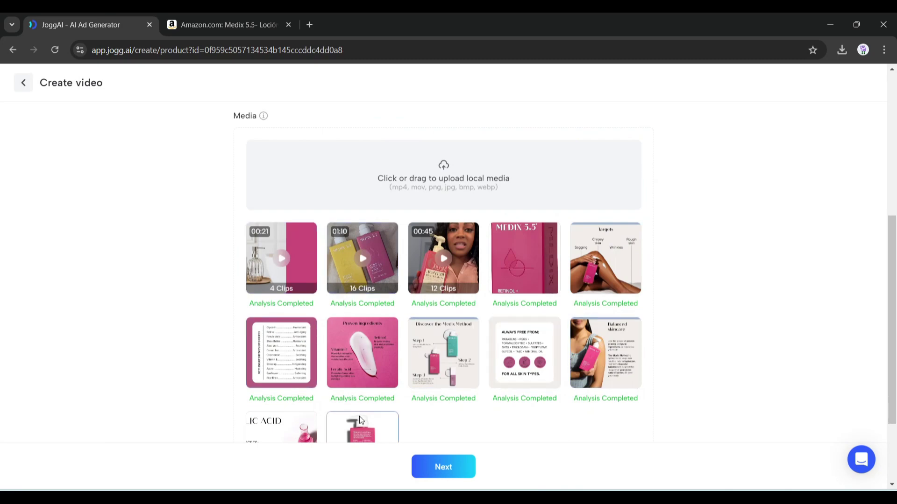
pyautogui.scroll(-3, 428, 363)
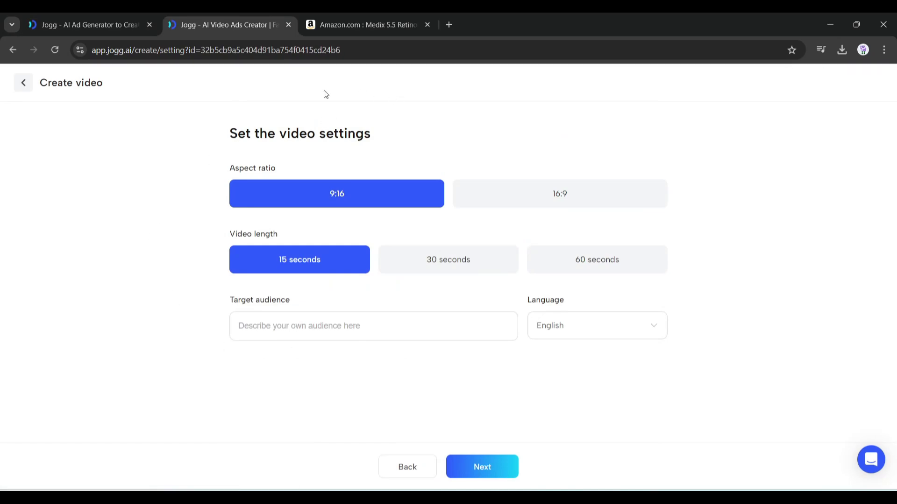
# Set the aspect ratio to 9:16 and the video length to 60 seconds.
pyautogui.moveTo(299, 134)
pyautogui.mouseDown()
pyautogui.moveTo(371, 134)
pyautogui.moveTo(298, 132)
pyautogui.mouseUp()
pyautogui.moveTo(225, 168); pyautogui.dragTo(337, 167)
pyautogui.click(410, 151)
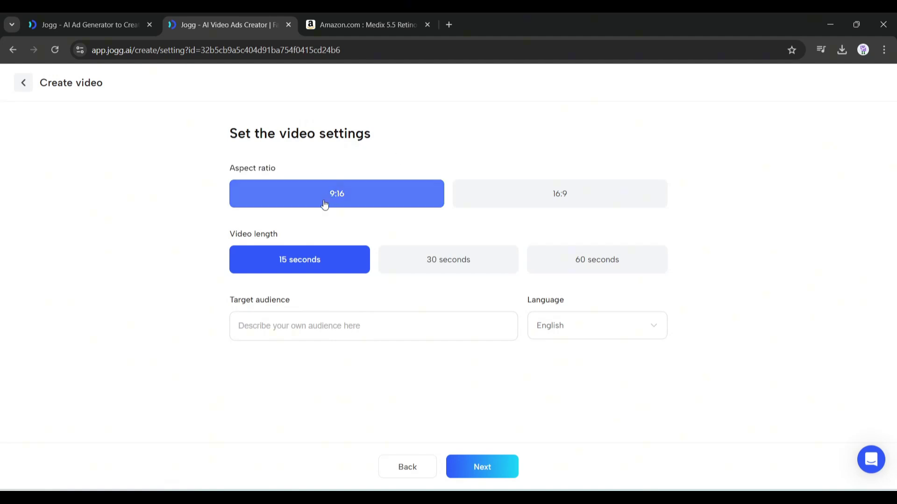
pyautogui.click(546, 192)
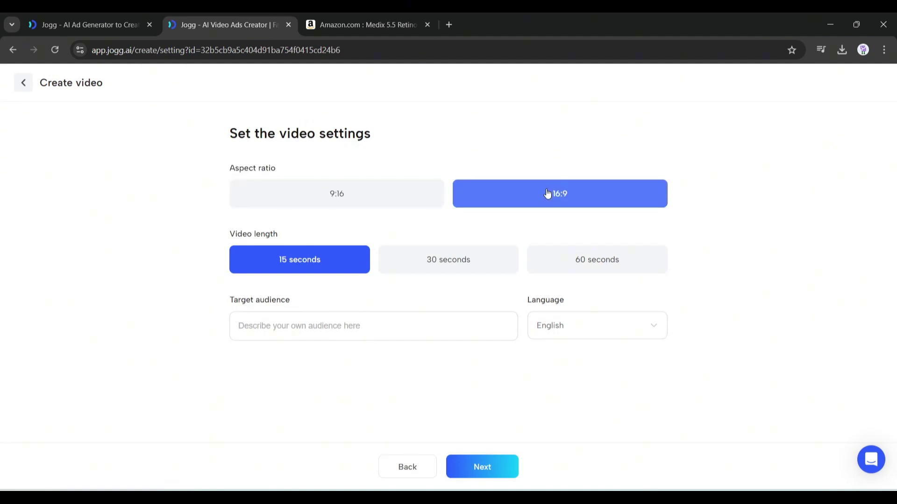
pyautogui.click(362, 205)
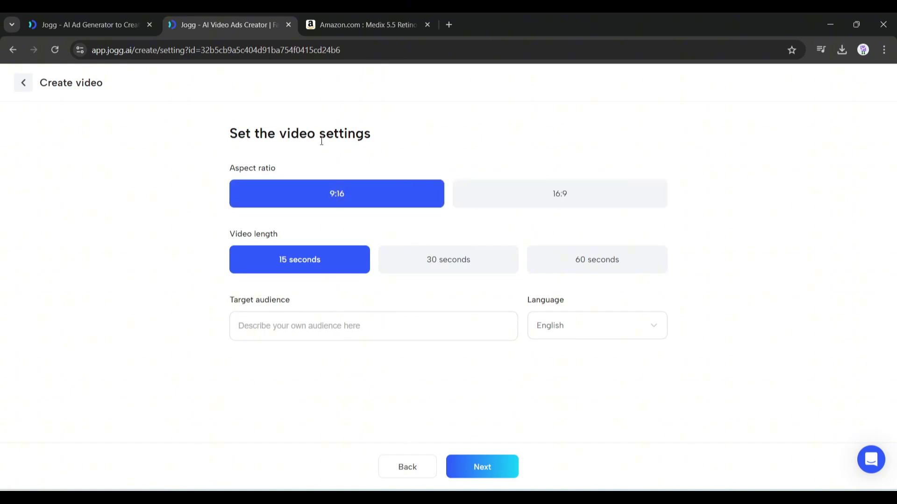
pyautogui.click(408, 259)
pyautogui.click(586, 255)
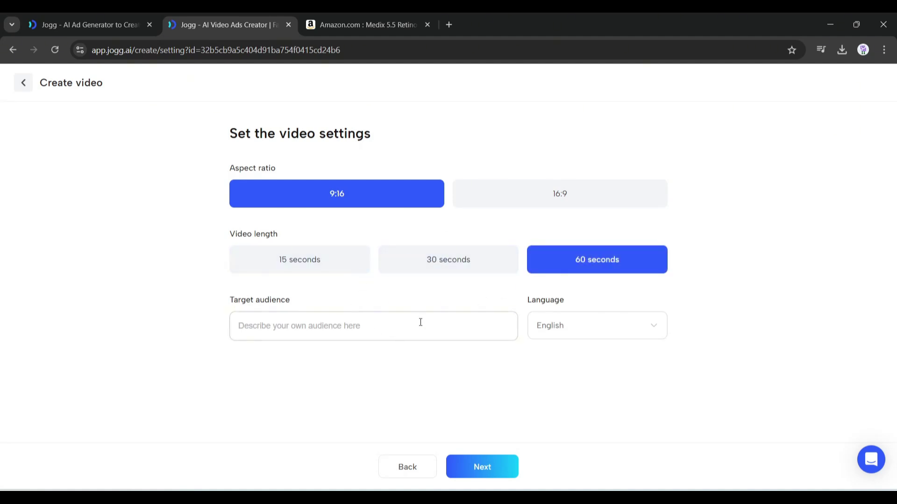
# Enter 'Beauty Enthusiast' as the target audience, keep English, and generate scripts.
pyautogui.click(365, 314)
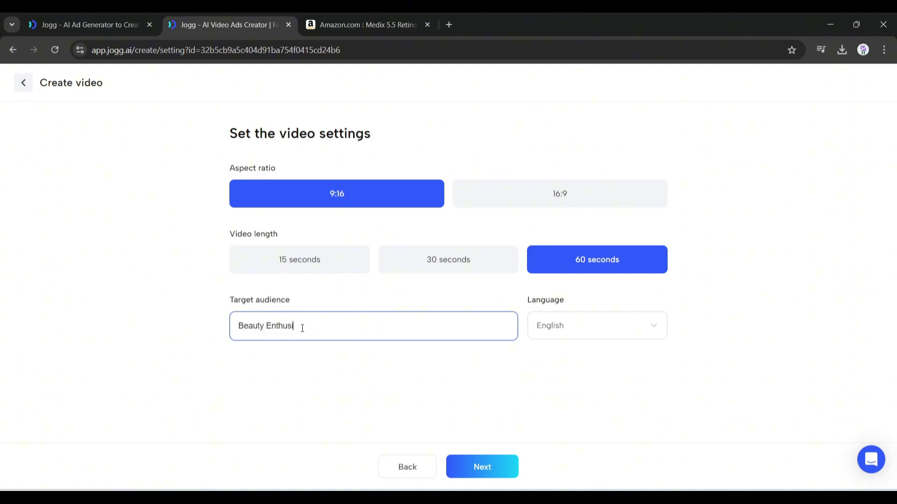
pyautogui.click(579, 330)
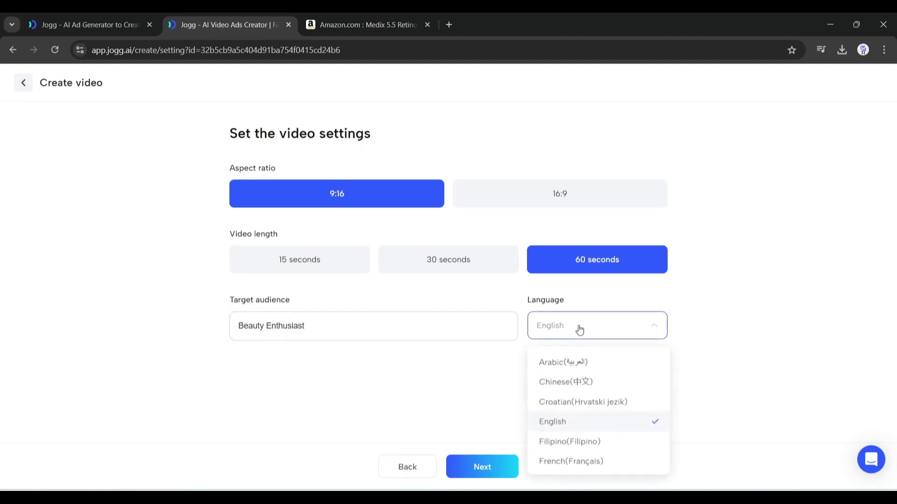
pyautogui.click(579, 330)
pyautogui.click(501, 468)
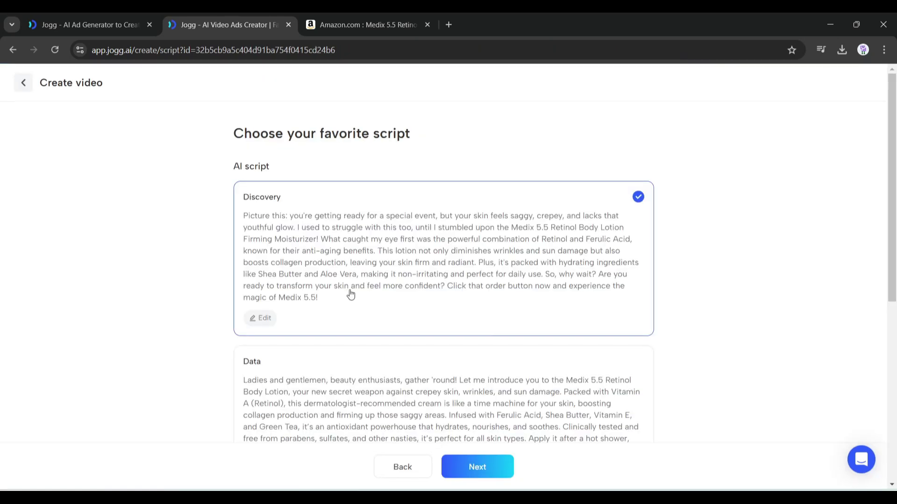
# Review all AI script options, including Data, and keep Discovery as the chosen script.
pyautogui.scroll(-5, 349, 289)
pyautogui.scroll(-2, 348, 290)
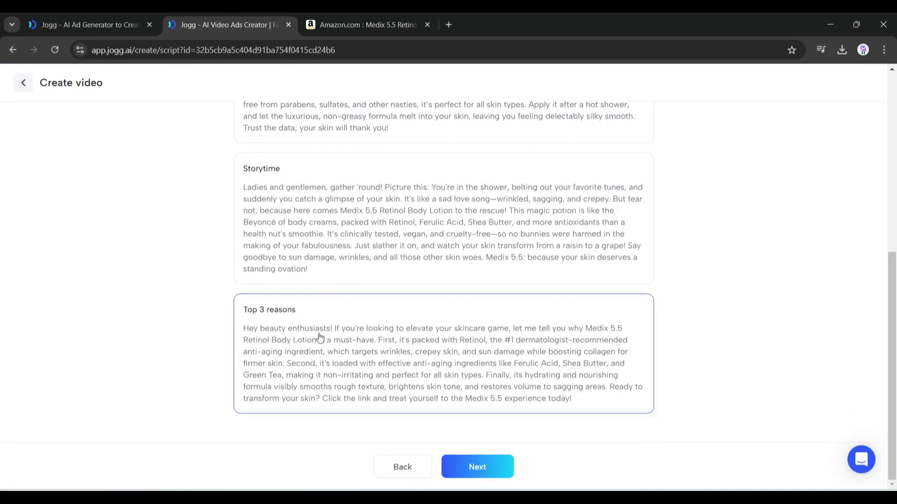
pyautogui.scroll(6, 319, 337)
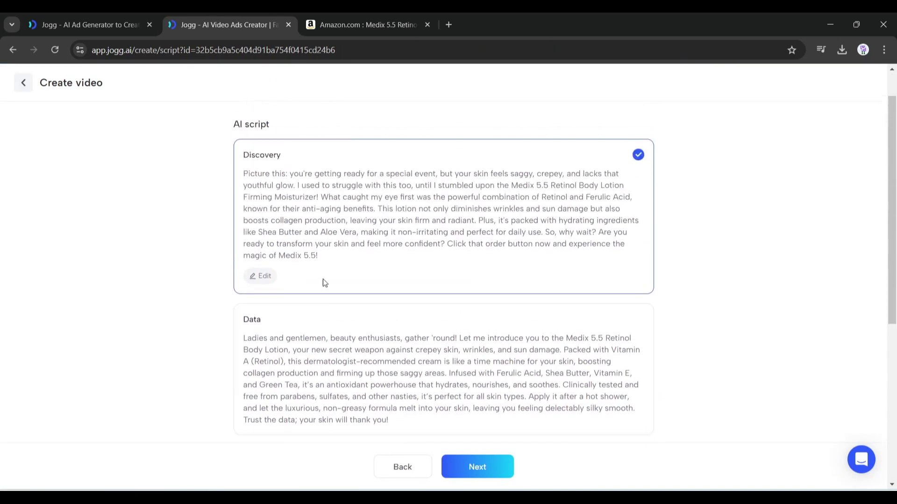
pyautogui.scroll(-1, 312, 258)
pyautogui.click(329, 308)
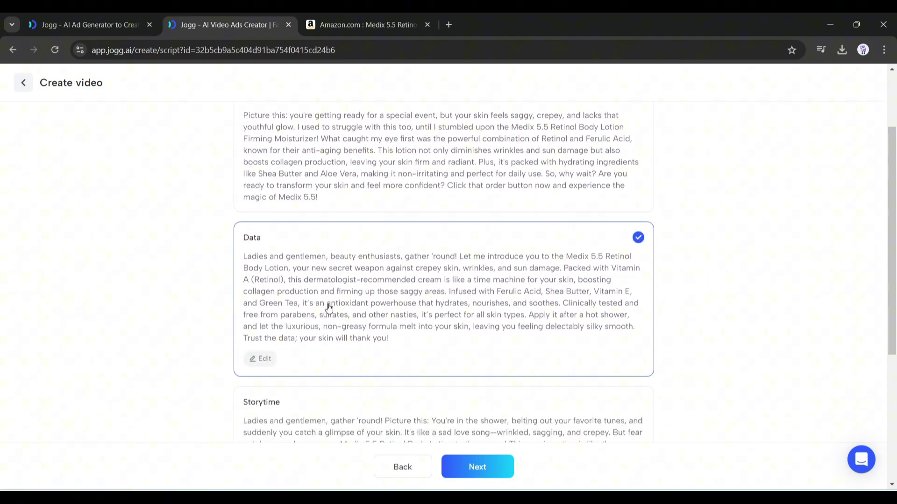
pyautogui.scroll(-3, 379, 283)
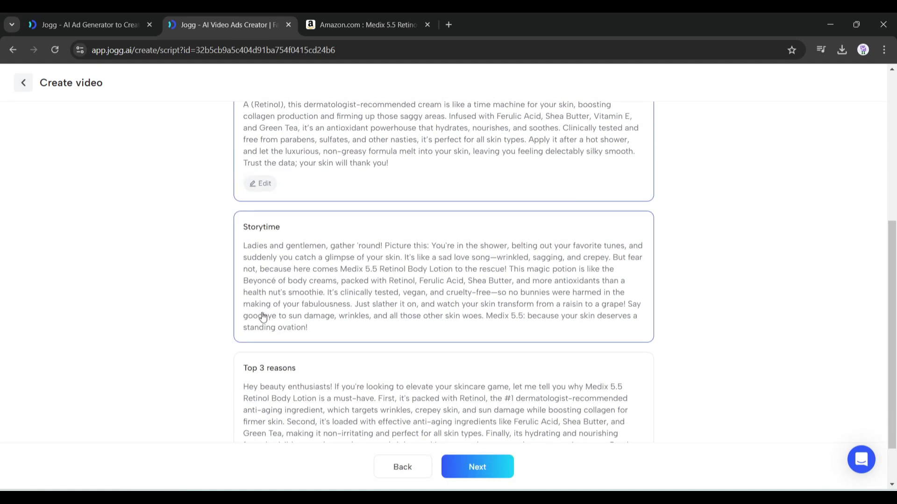
pyautogui.scroll(5, 326, 292)
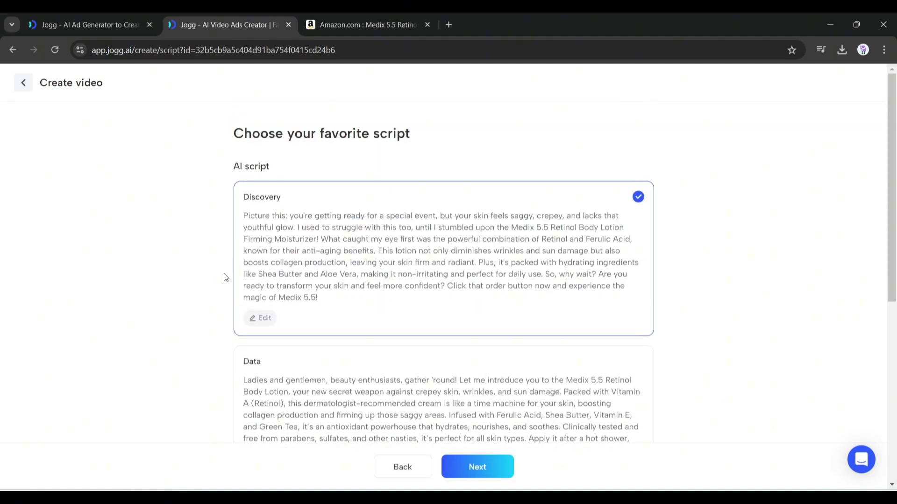
pyautogui.scroll(-6, 403, 283)
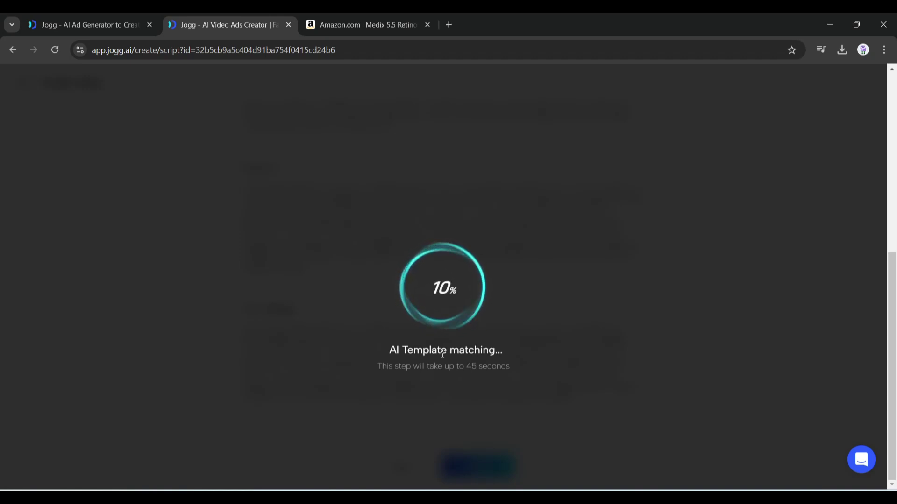
# Play the ad preview full screen, then exit and pause it.
pyautogui.scroll(-3, 274, 322)
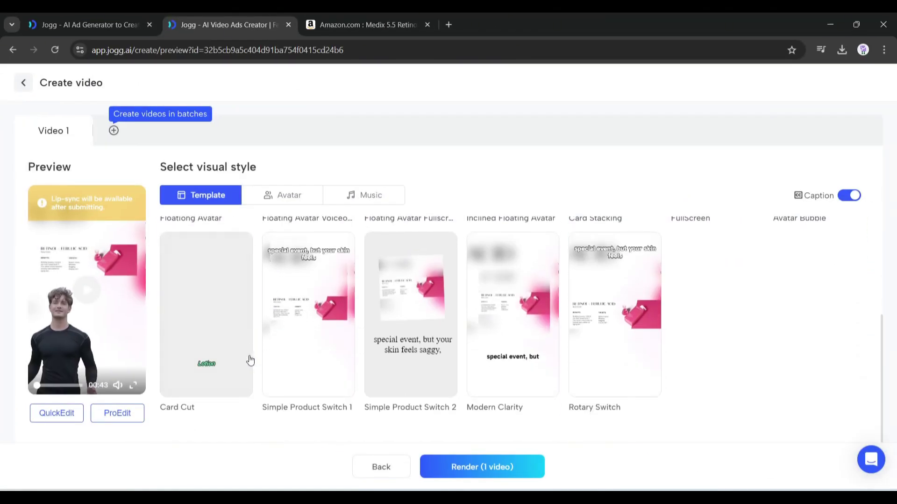
pyautogui.scroll(4, 248, 360)
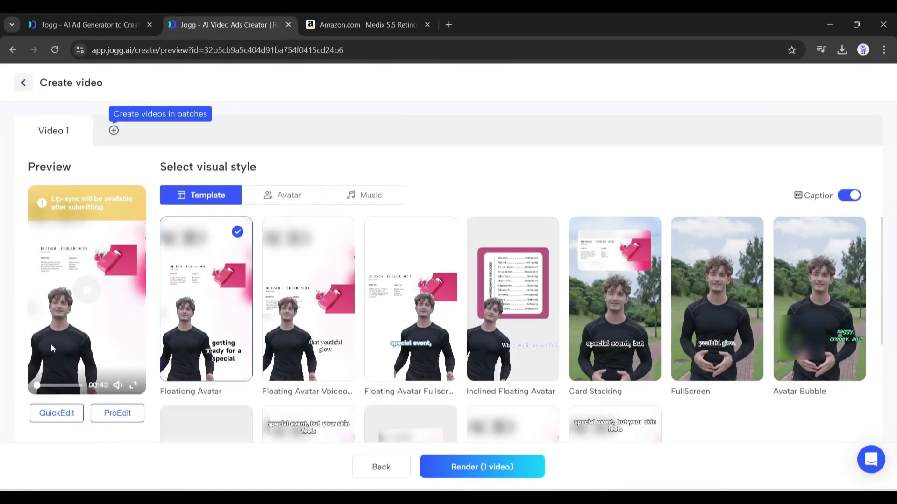
pyautogui.click(95, 294)
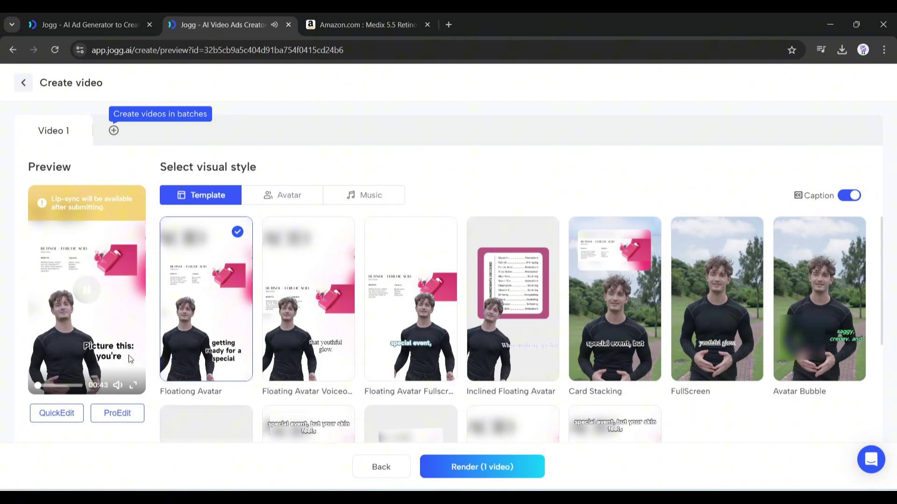
pyautogui.click(133, 386)
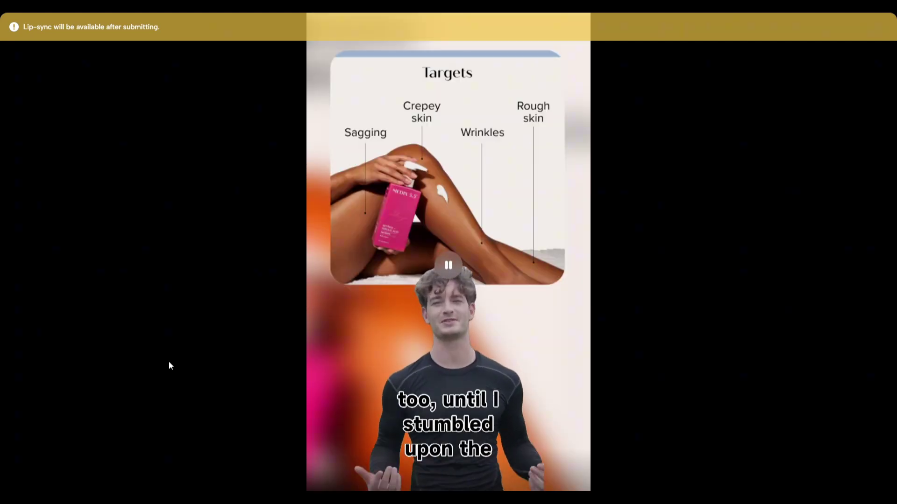
pyautogui.press('Escape')
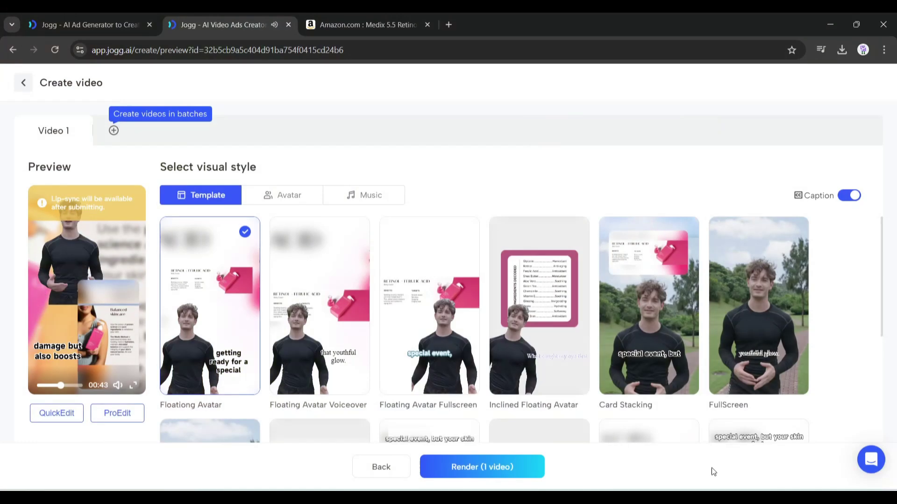
pyautogui.click(121, 319)
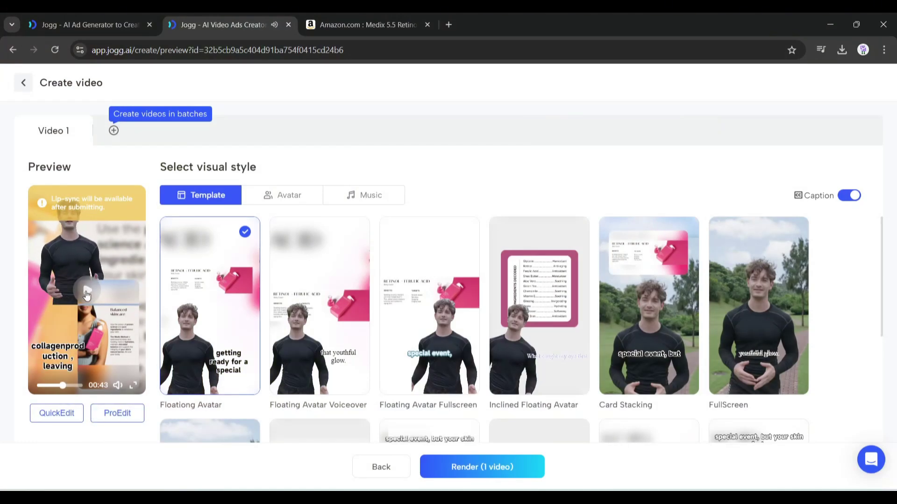
# Try the Floating Avatar, Inclined and FullScreen templates, then choose Card Stacking.
pyautogui.click(293, 296)
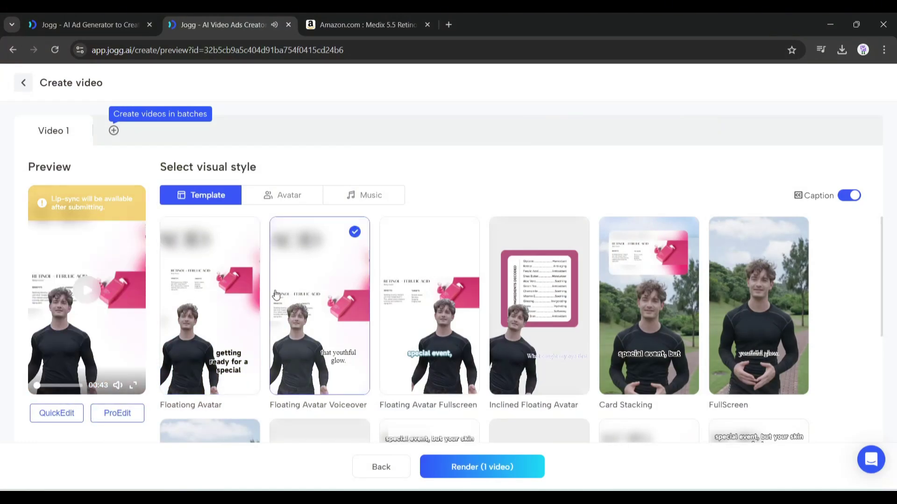
pyautogui.click(236, 312)
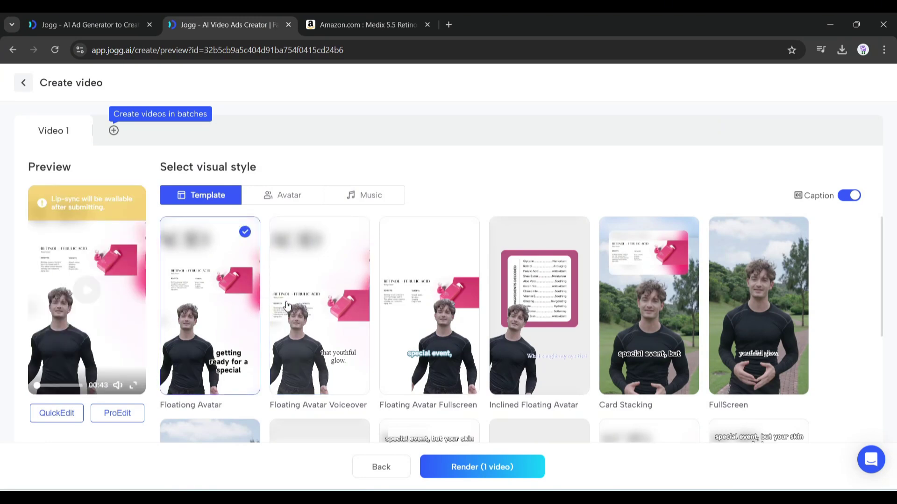
pyautogui.click(322, 317)
pyautogui.click(430, 314)
pyautogui.click(537, 312)
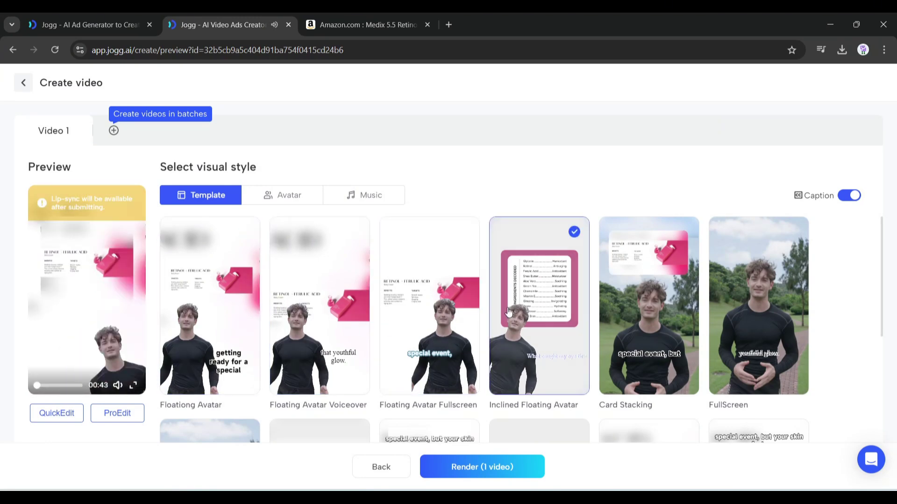
pyautogui.click(610, 311)
pyautogui.click(738, 323)
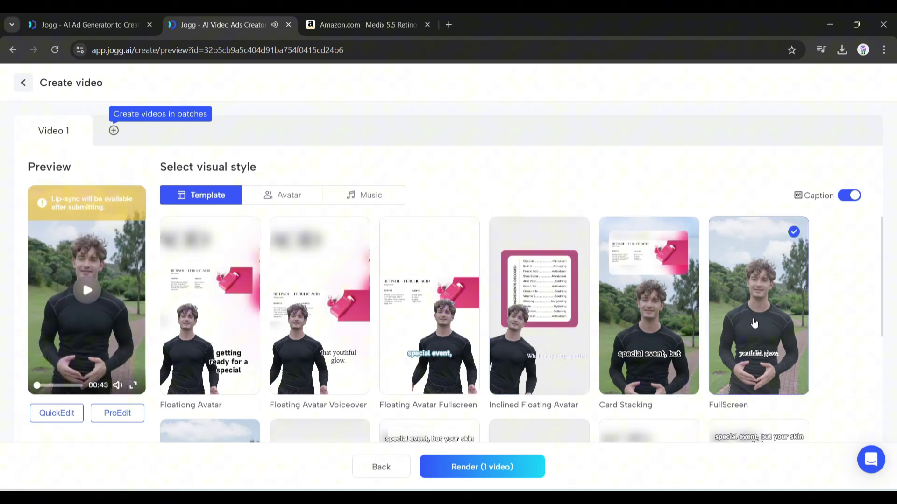
pyautogui.scroll(-4, 480, 345)
pyautogui.scroll(4, 420, 346)
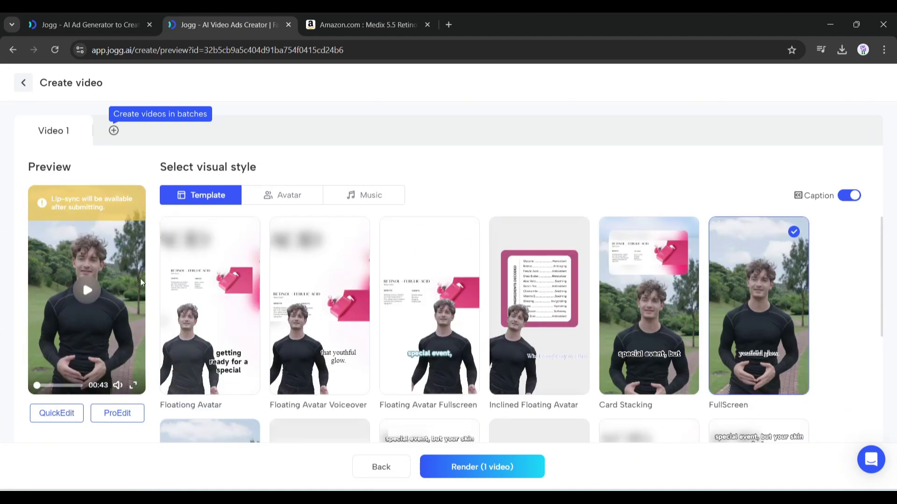
pyautogui.click(37, 384)
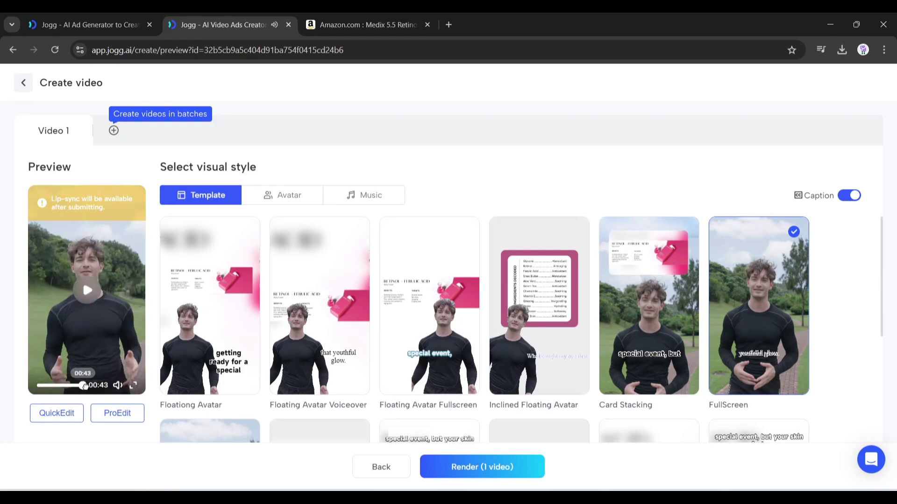
pyautogui.scroll(-1, 291, 330)
pyautogui.scroll(1, 291, 329)
pyautogui.click(649, 308)
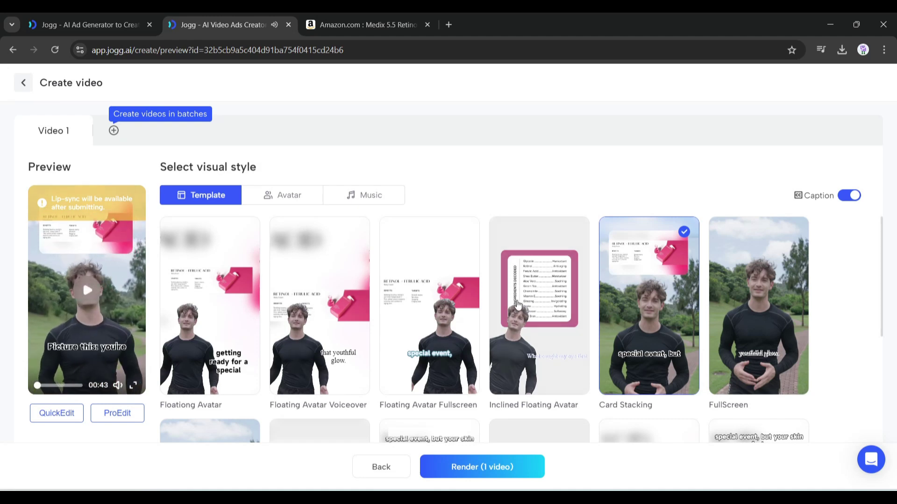
# Browse the video's avatar choices and try the Maria pink-dress avatar.
pyautogui.click(281, 195)
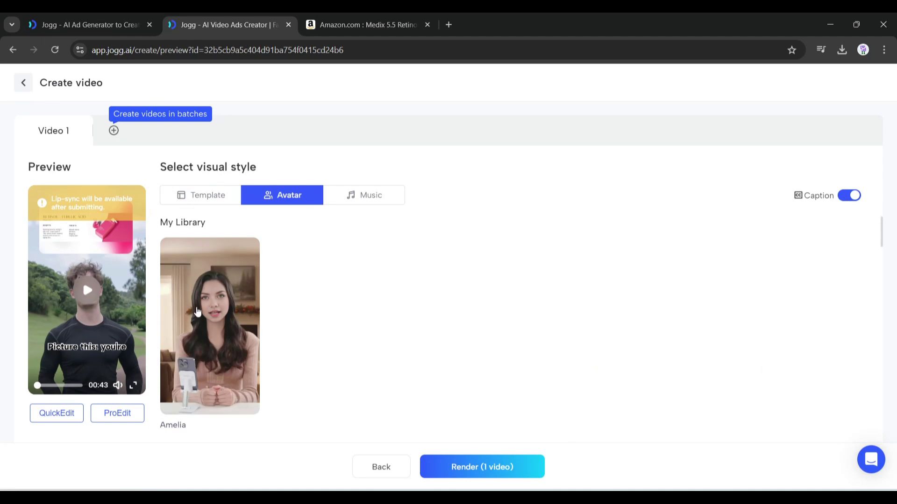
pyautogui.scroll(-3, 196, 313)
pyautogui.scroll(-5, 210, 330)
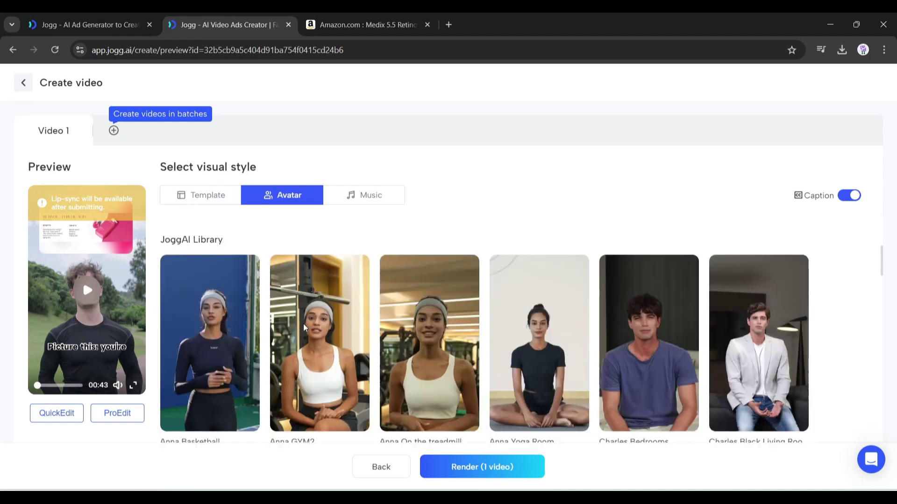
pyautogui.scroll(-9, 308, 327)
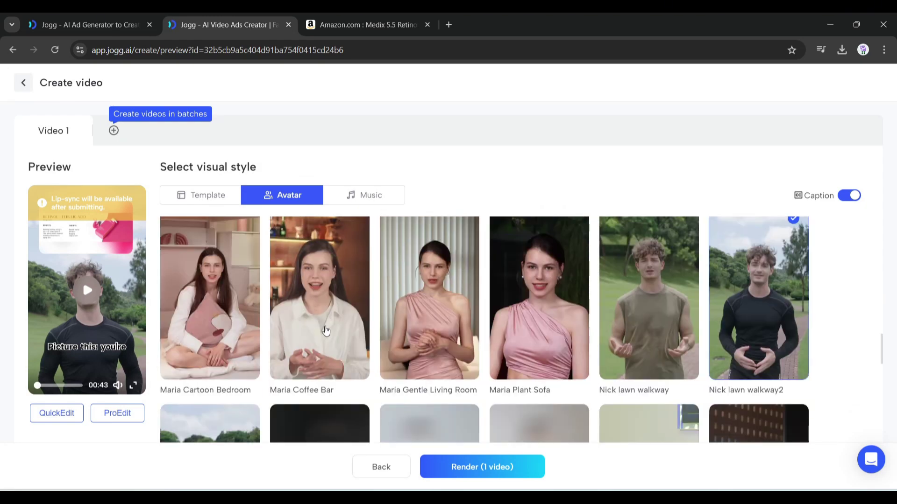
pyautogui.scroll(2, 326, 330)
pyautogui.scroll(2, 326, 331)
pyautogui.click(531, 369)
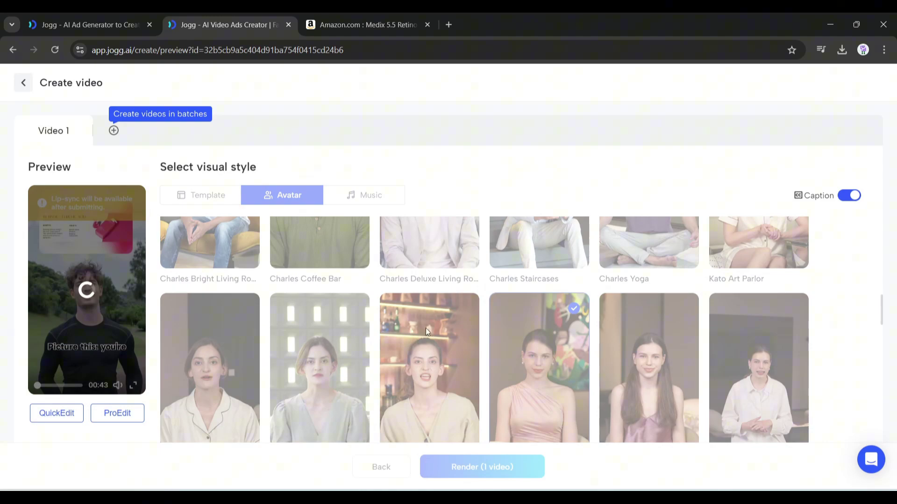
# Select Amelia from My Library, then check the background music options.
pyautogui.scroll(10, 283, 328)
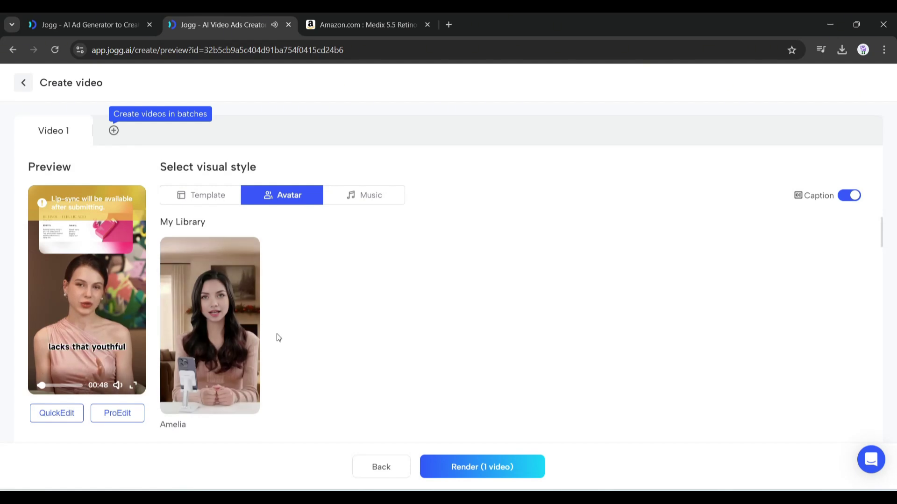
pyautogui.scroll(-5, 276, 336)
pyautogui.scroll(5, 281, 371)
pyautogui.click(213, 320)
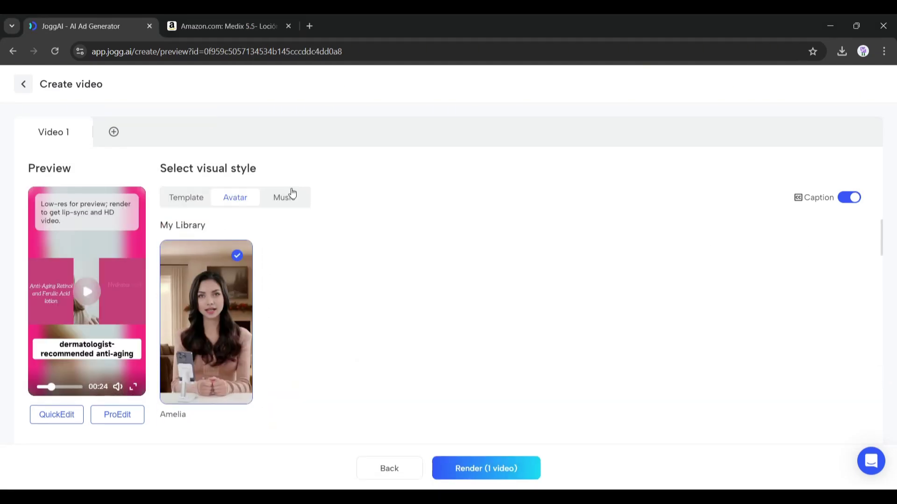
pyautogui.click(291, 197)
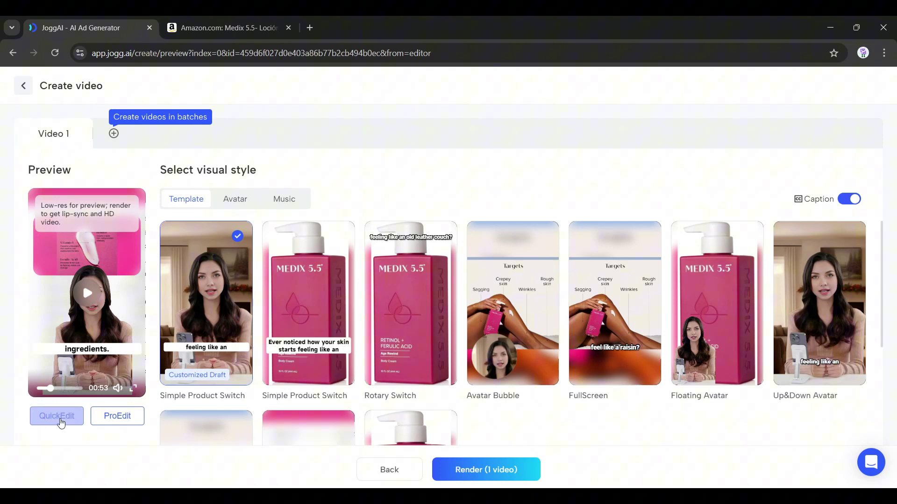
# In QuickEdit, apply a new layout to the 00:07 scene.
pyautogui.click(58, 416)
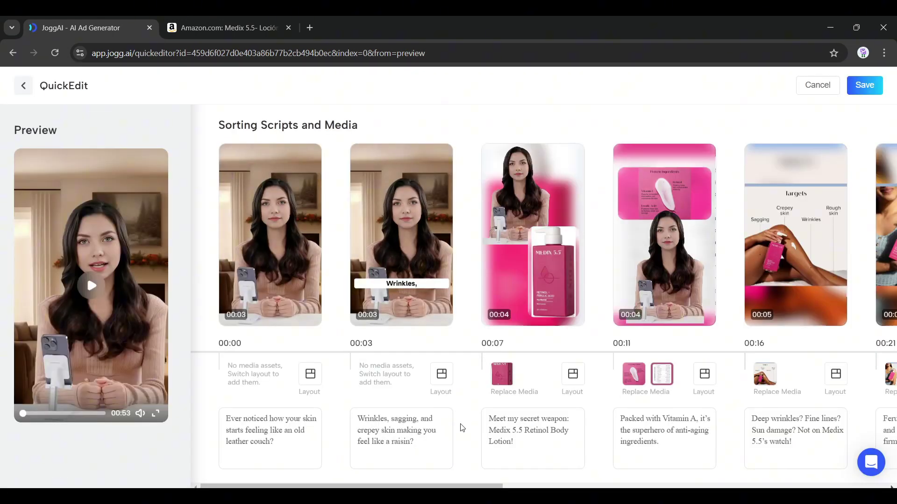
pyautogui.hscroll(10, 525, 480)
pyautogui.hscroll(-10, 524, 480)
pyautogui.hscroll(3, 450, 480)
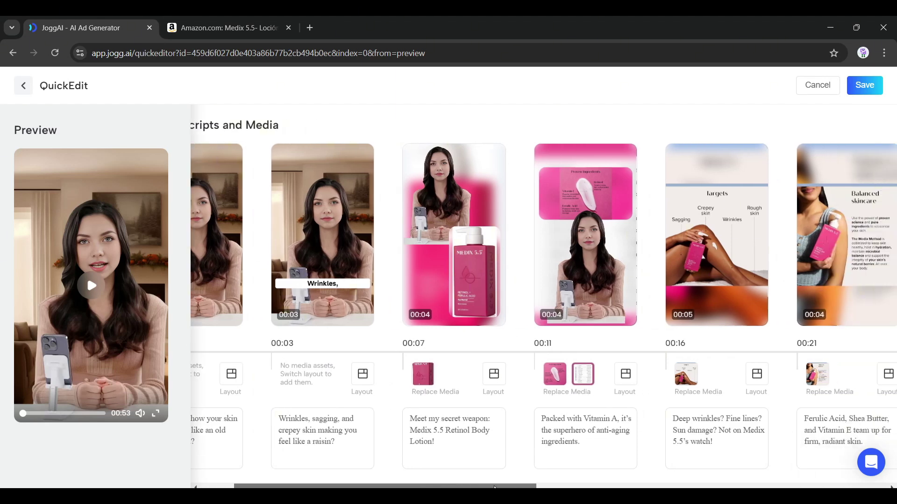
pyautogui.click(437, 377)
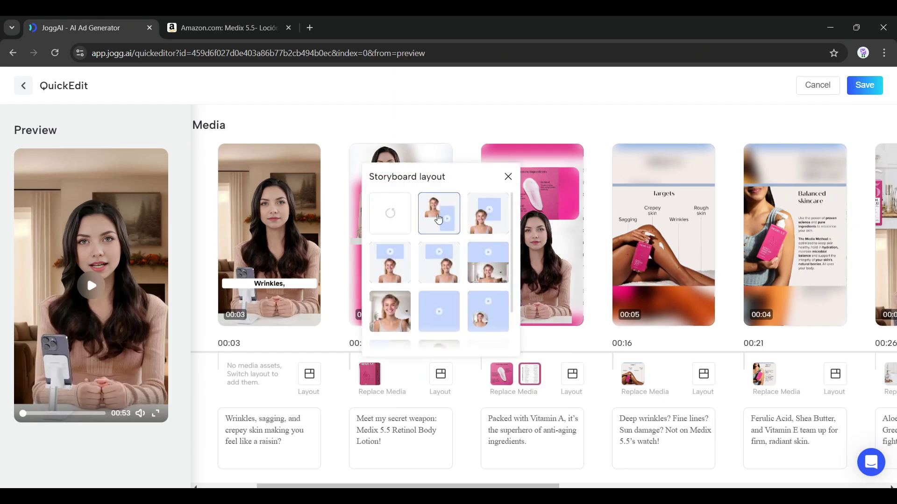
pyautogui.click(431, 252)
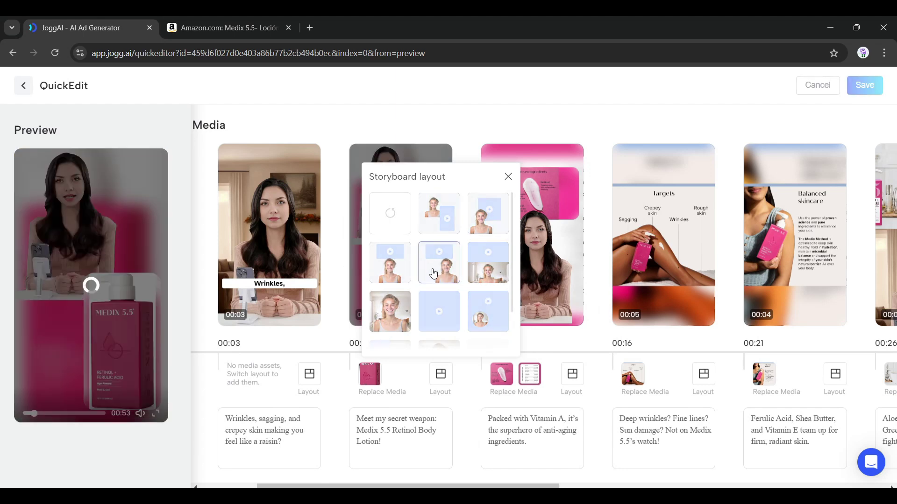
pyautogui.scroll(-1, 434, 276)
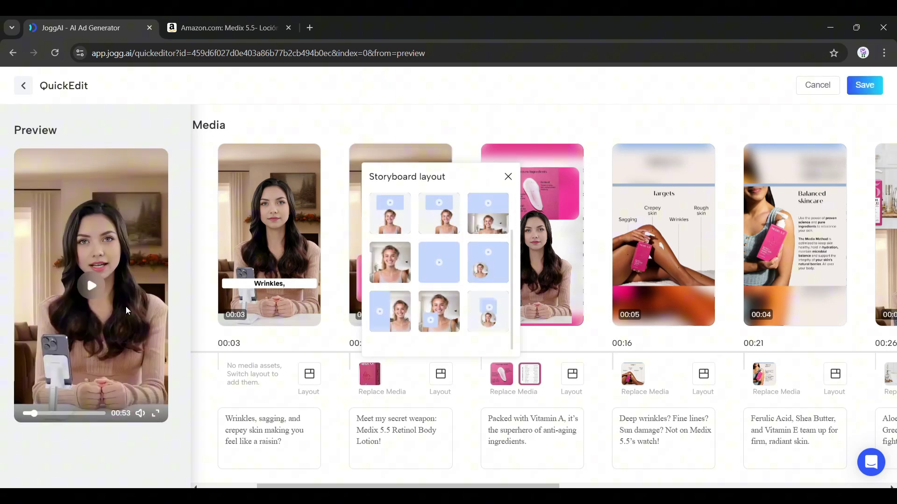
pyautogui.click(260, 432)
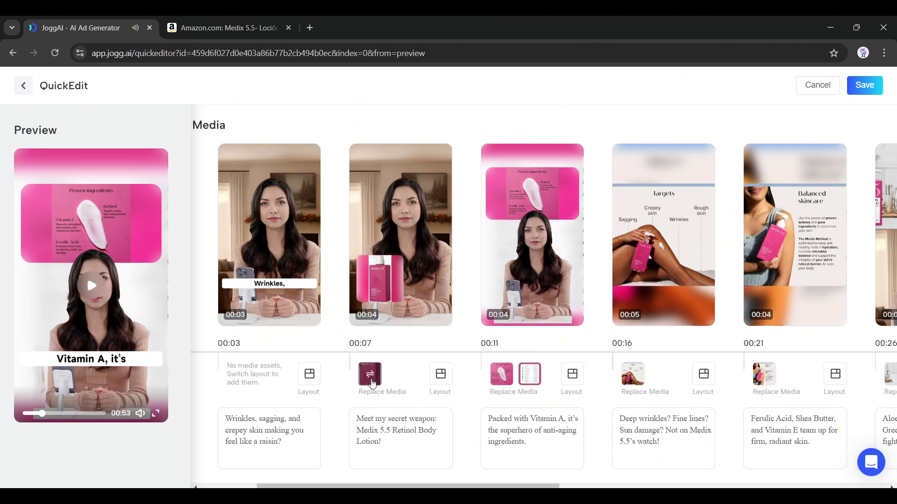
# Replace the 00:07 scene's media with Image9.
pyautogui.click(370, 374)
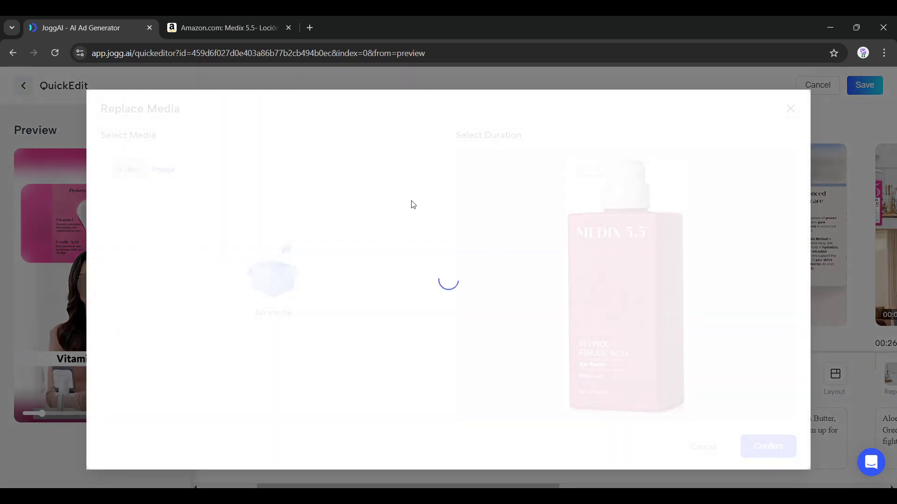
pyautogui.scroll(-5, 271, 303)
pyautogui.click(128, 169)
pyautogui.click(163, 170)
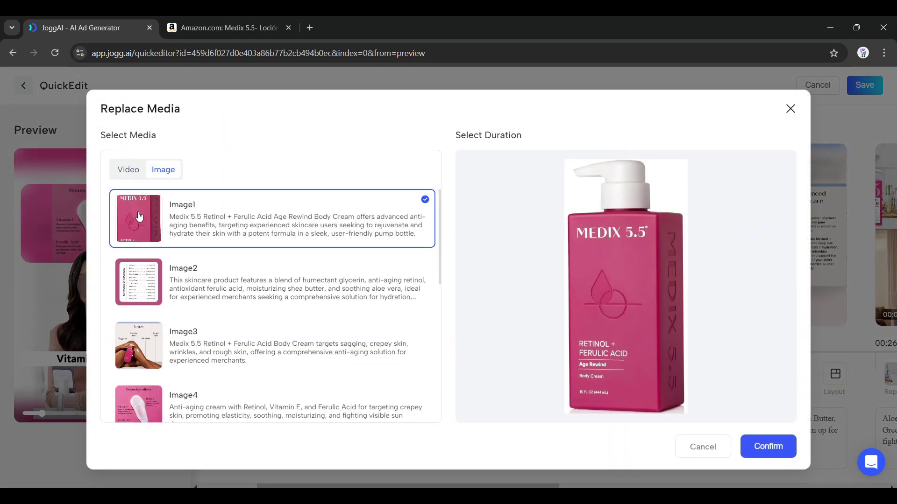
pyautogui.scroll(-5, 135, 290)
pyautogui.scroll(5, 141, 289)
pyautogui.scroll(-5, 187, 337)
pyautogui.click(205, 376)
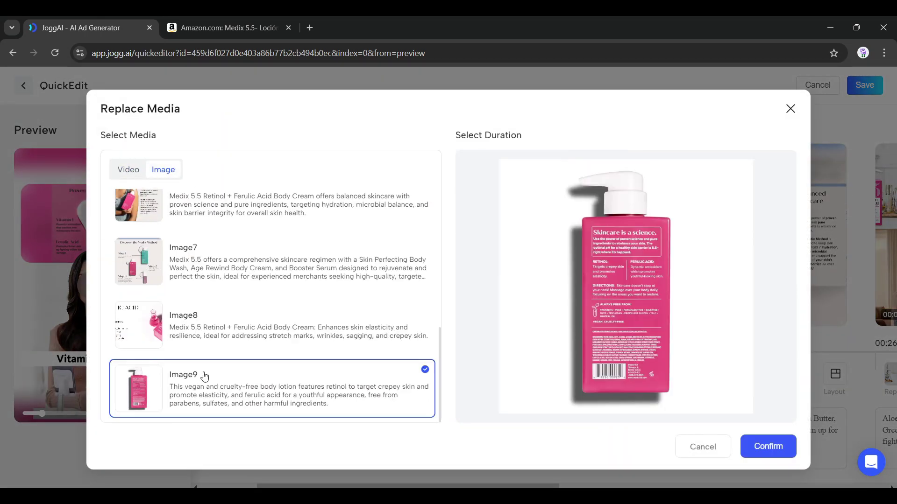
pyautogui.click(768, 446)
# Apply split layouts to the 00:11 and 00:21 scenes and save the storyboard.
pyautogui.click(356, 373)
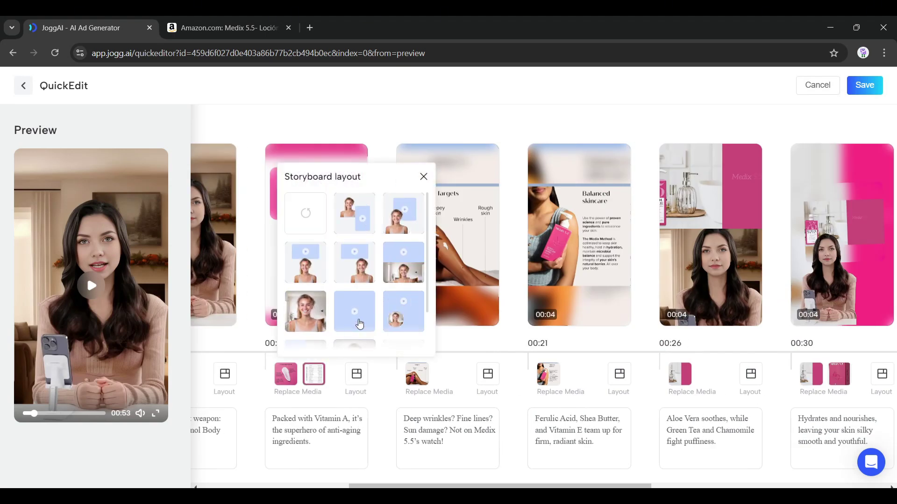
pyautogui.click(355, 311)
pyautogui.hscroll(3, 420, 383)
pyautogui.click(496, 374)
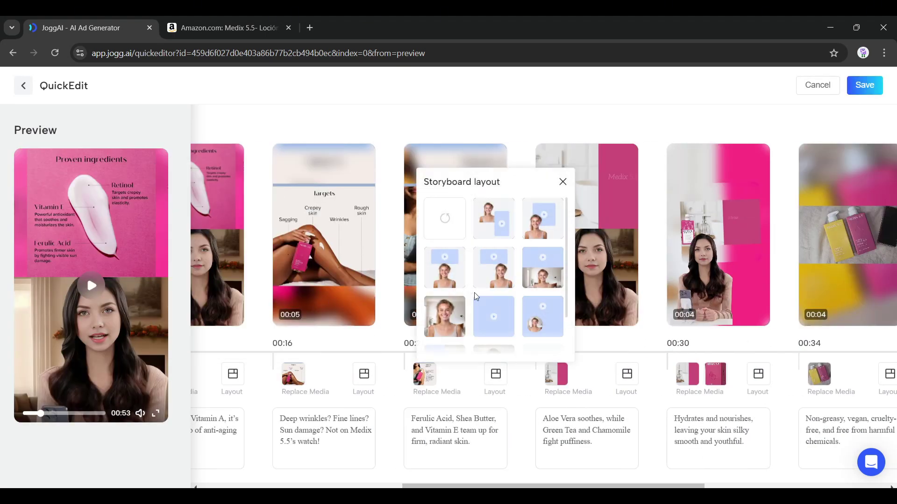
pyautogui.scroll(-1, 491, 280)
pyautogui.click(444, 312)
pyautogui.hscroll(1, 501, 424)
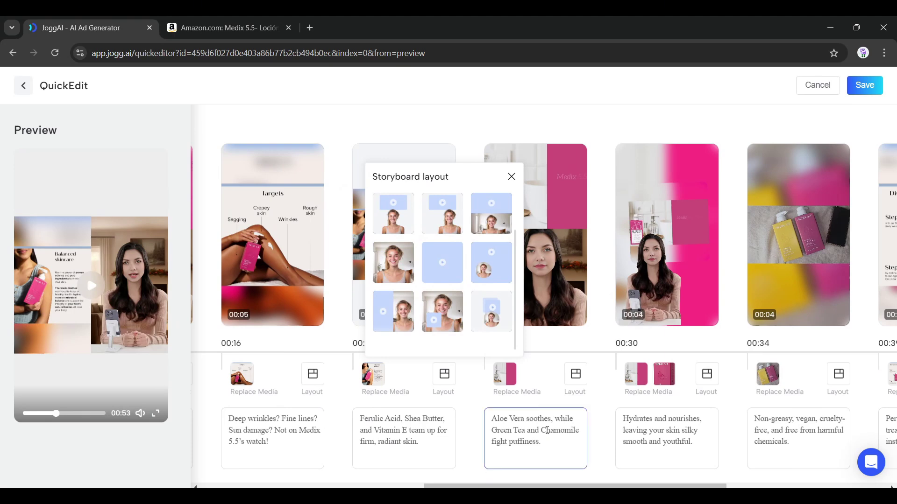
pyautogui.click(864, 85)
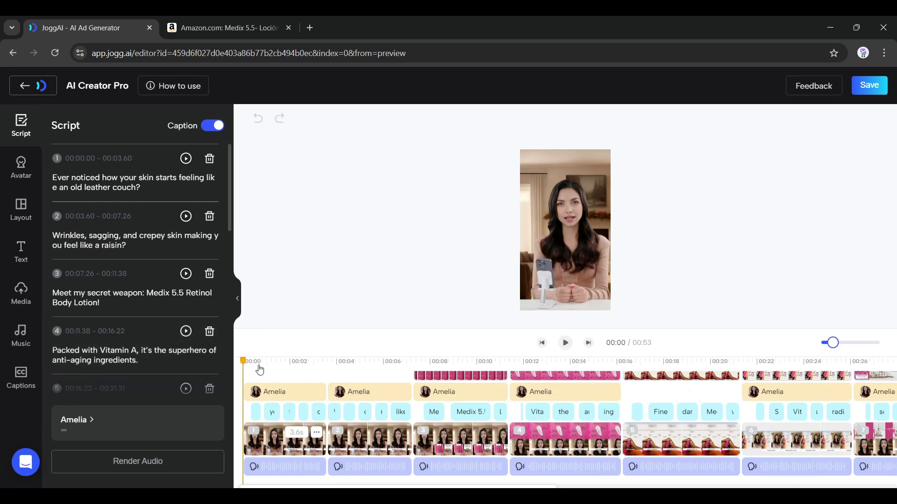
# Scrub to the Medix bottle scene and browse the avatar, layout, text, media, music and caption panels.
pyautogui.moveTo(243, 362); pyautogui.dragTo(386, 363)
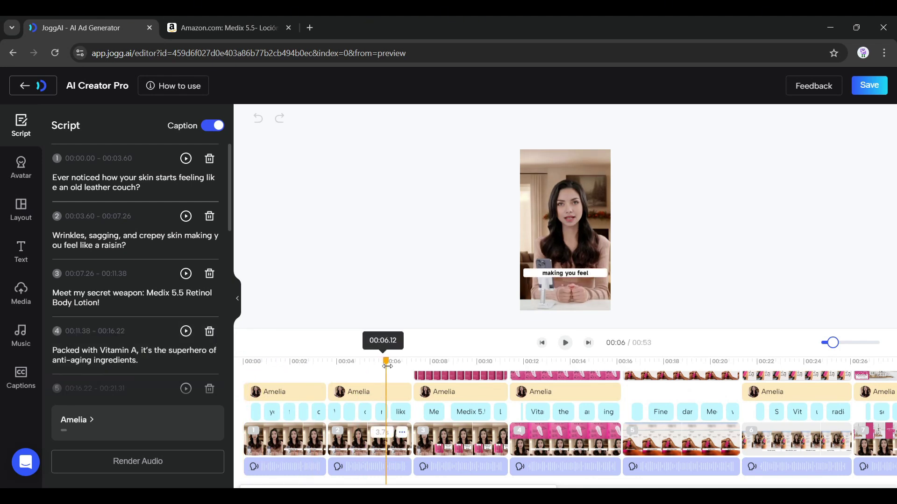
pyautogui.scroll(2, 458, 376)
pyautogui.moveTo(453, 364); pyautogui.dragTo(468, 363)
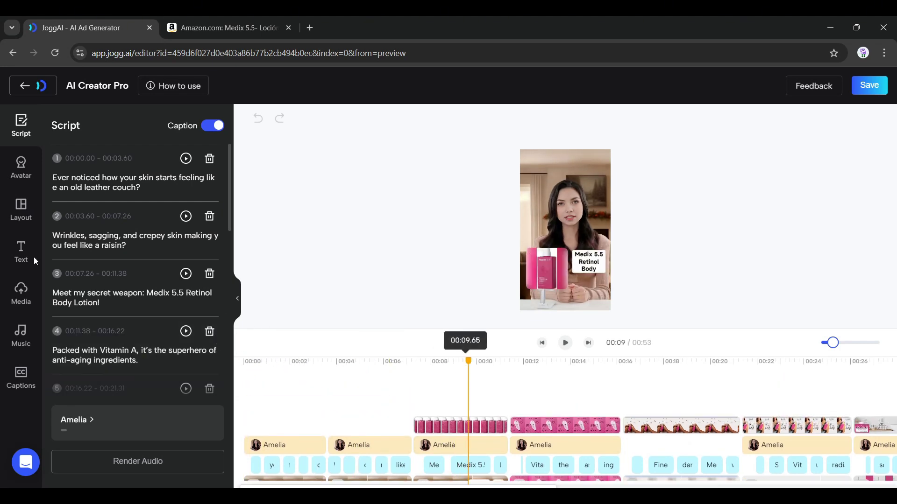
pyautogui.click(19, 176)
pyautogui.click(19, 208)
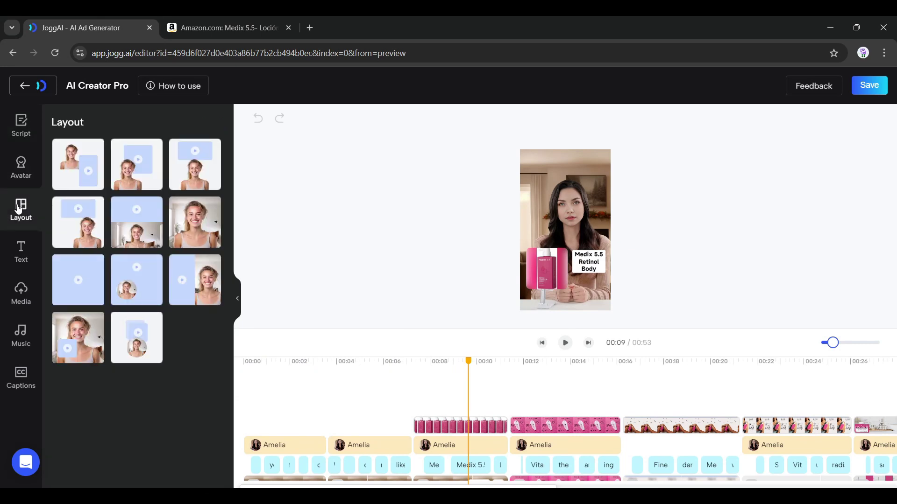
pyautogui.click(24, 264)
pyautogui.click(21, 293)
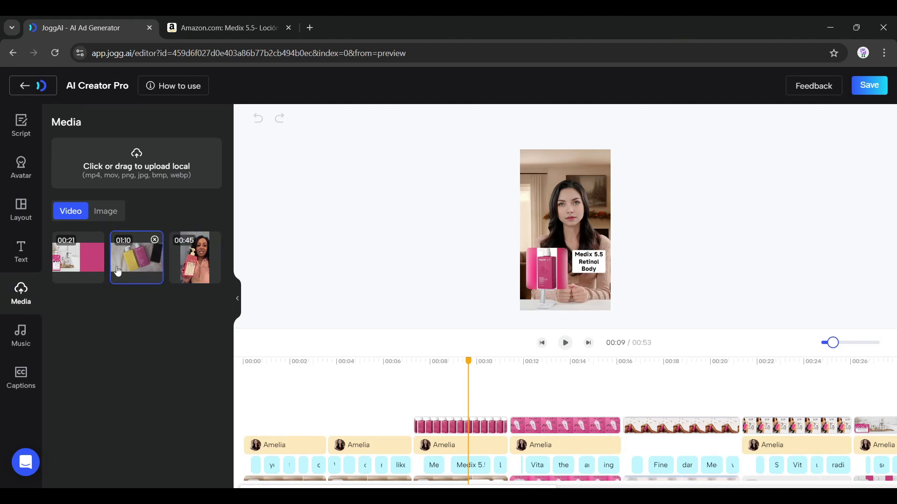
pyautogui.click(22, 348)
pyautogui.click(26, 382)
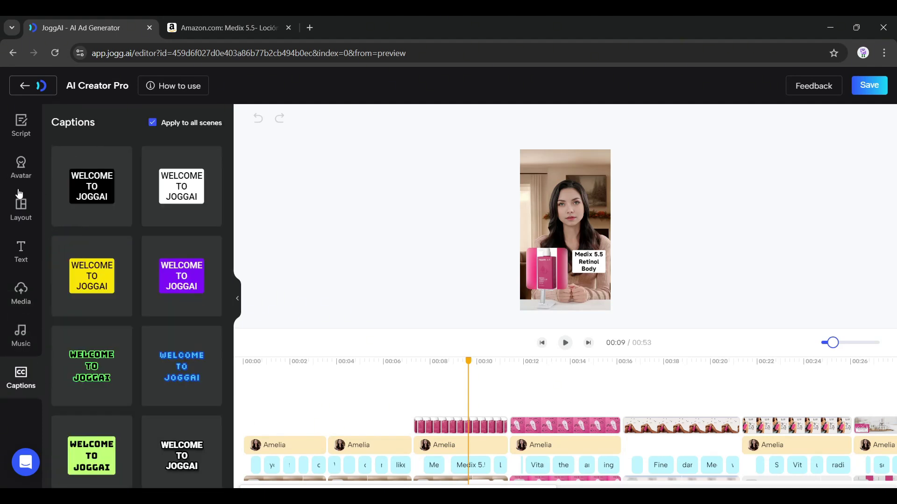
# Replace the 00:18 product clip's picture with the Balanced skincare Image6.
pyautogui.moveTo(469, 374); pyautogui.dragTo(515, 374)
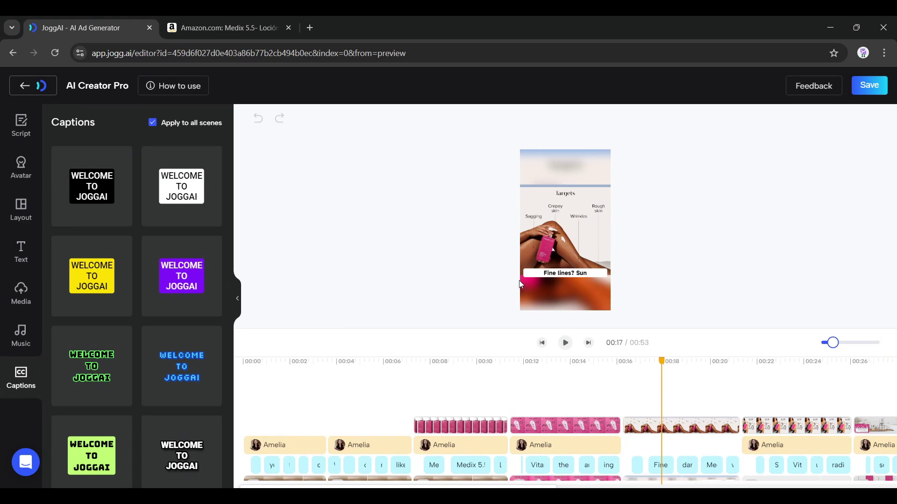
pyautogui.click(669, 425)
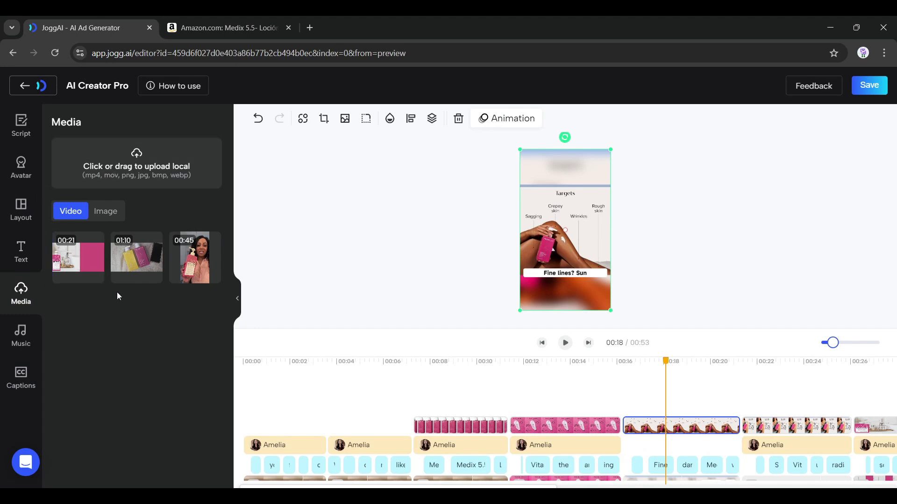
pyautogui.click(105, 211)
pyautogui.scroll(-3, 83, 362)
pyautogui.scroll(-3, 83, 362)
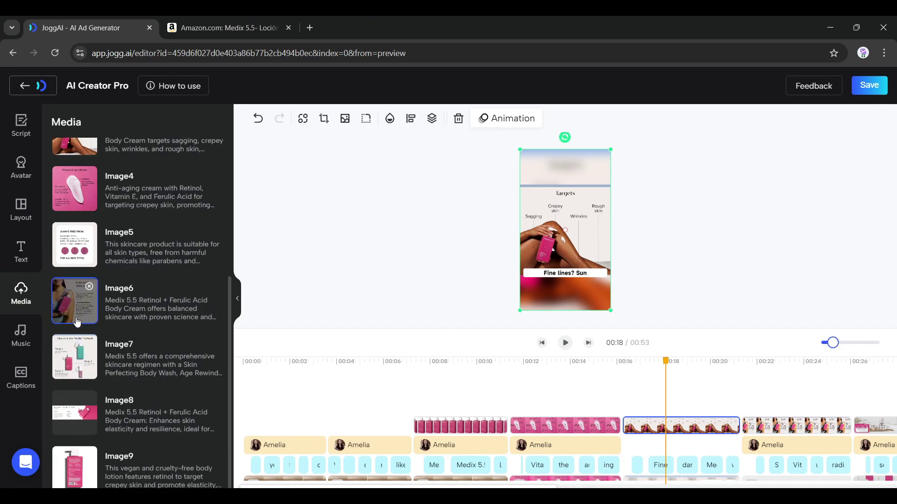
pyautogui.click(75, 301)
# Check the clips around 00:20–00:22 and assign Image7 to the 00:22 image clip.
pyautogui.click(716, 370)
pyautogui.hscroll(5, 551, 397)
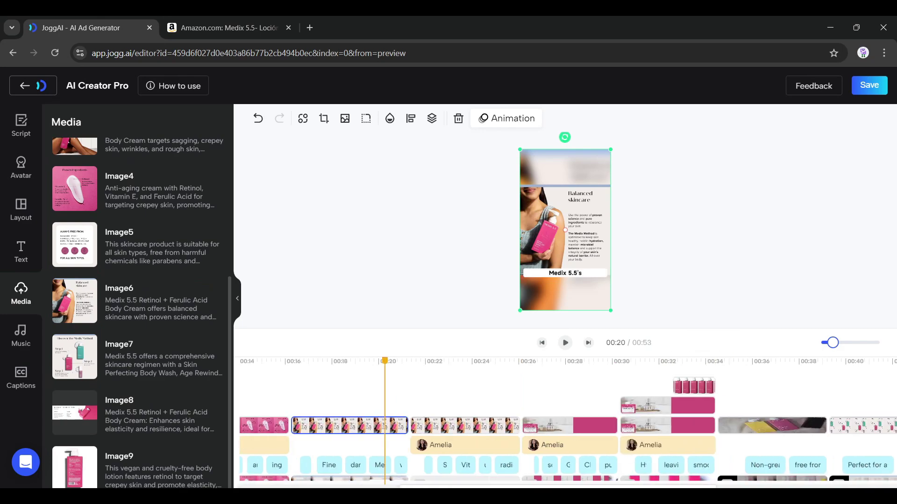
pyautogui.click(441, 369)
pyautogui.click(450, 444)
pyautogui.click(462, 425)
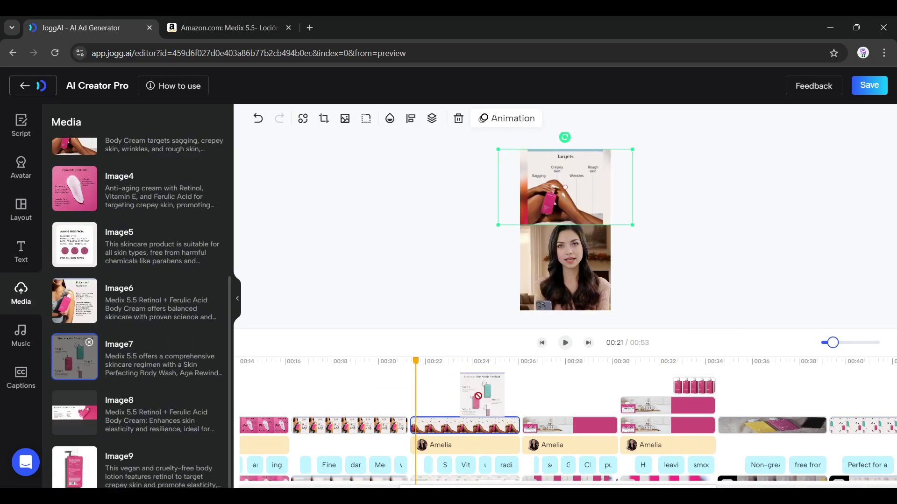
# Rewind to the start, review the caption styles, and save the edited draft.
pyautogui.moveTo(463, 361); pyautogui.dragTo(236, 363)
pyautogui.click(21, 377)
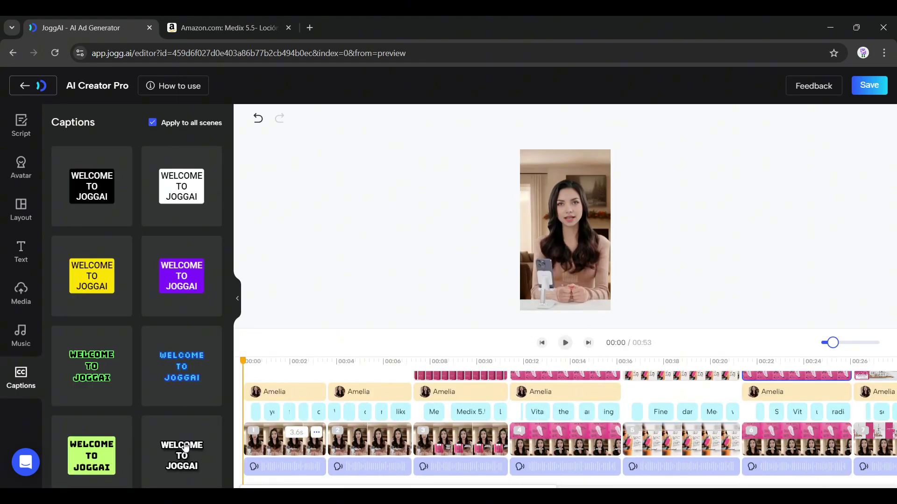
pyautogui.click(869, 85)
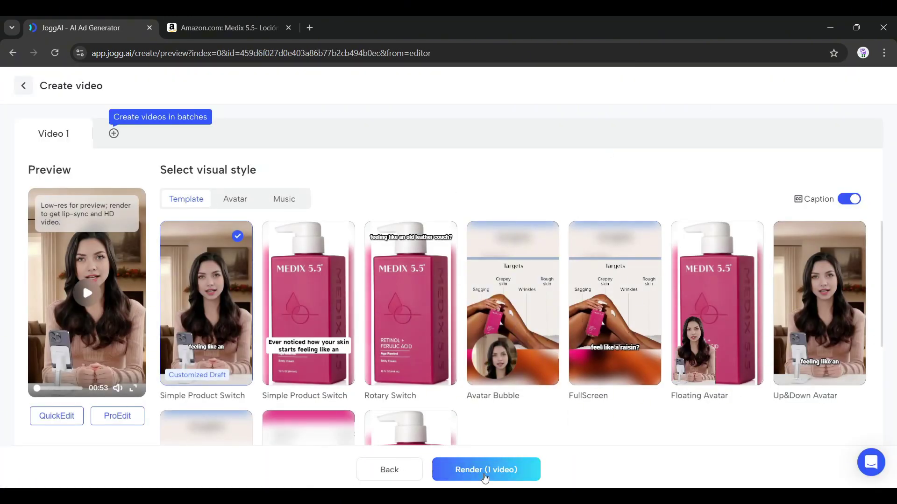
# Submit the English Medix video for rendering and preview the finished 48-second ad.
pyautogui.click(484, 478)
pyautogui.click(610, 453)
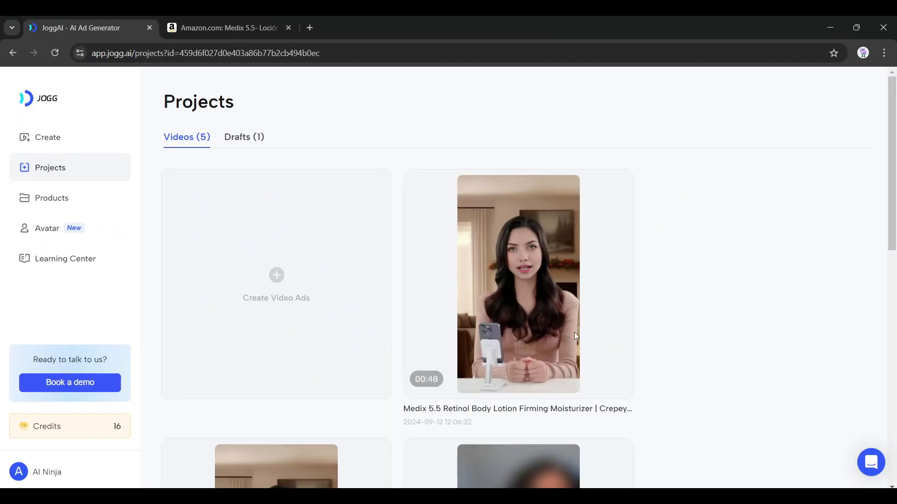
pyautogui.click(520, 284)
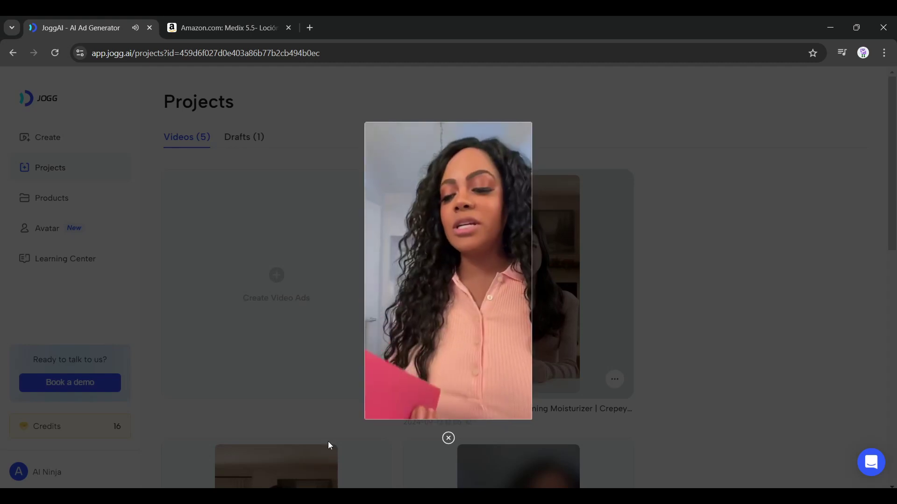
pyautogui.click(448, 438)
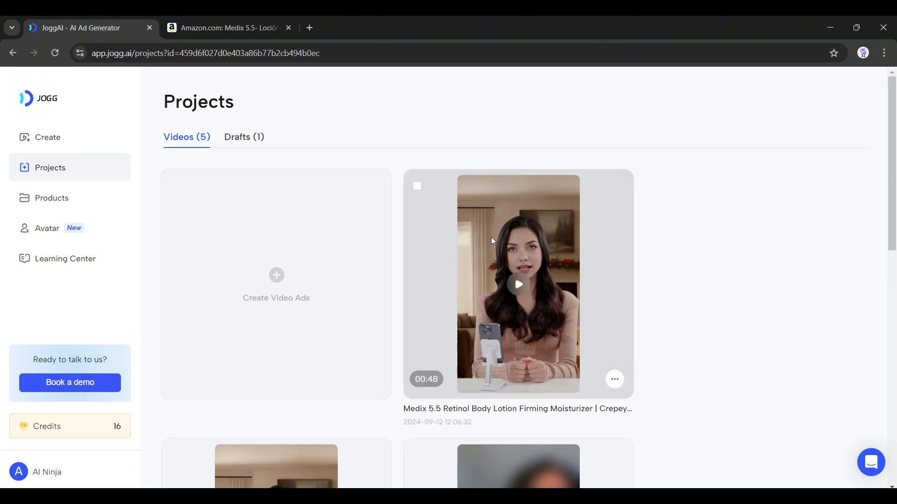
pyautogui.click(52, 148)
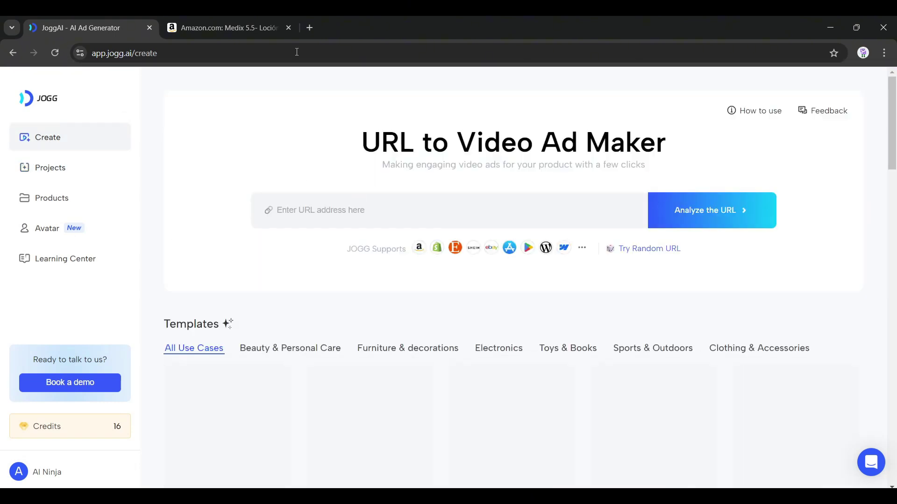
# Copy the Medix Amazon product URL into the ad creator and analyze it.
pyautogui.hotkey('ctrl', 'Tab')
pyautogui.click(315, 50)
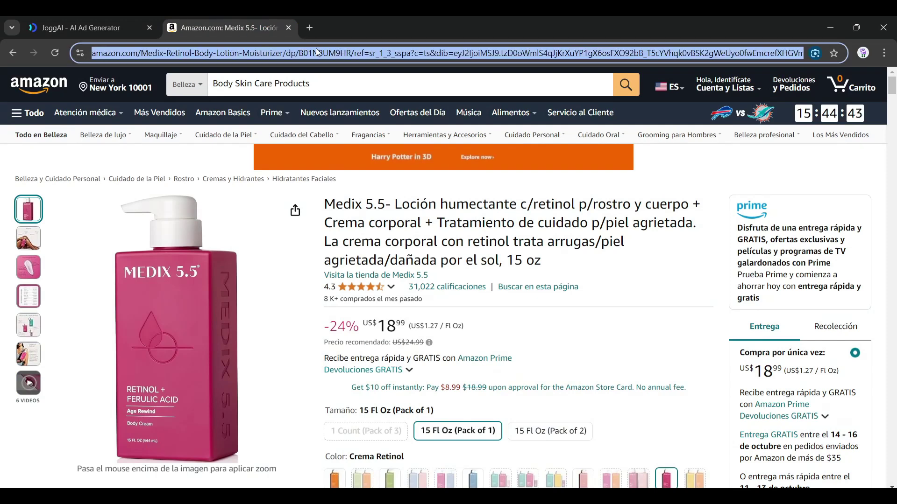
pyautogui.click(133, 19)
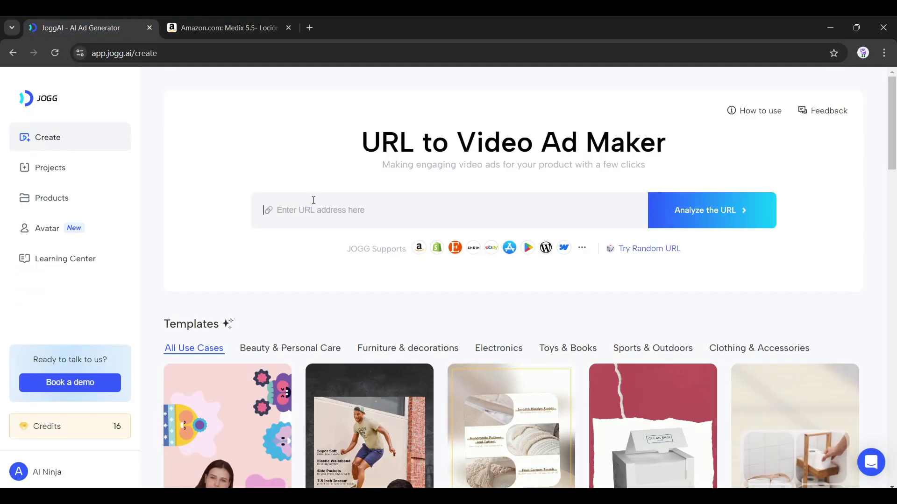
pyautogui.click(695, 214)
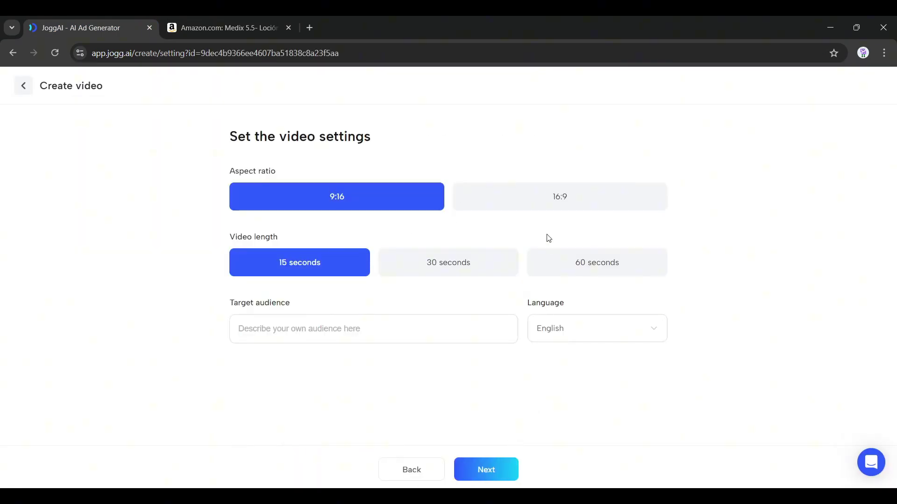
# Set the ad to 16:9, 30 seconds and Spanish, then generate scripts.
pyautogui.click(555, 205)
pyautogui.click(507, 263)
pyautogui.click(584, 335)
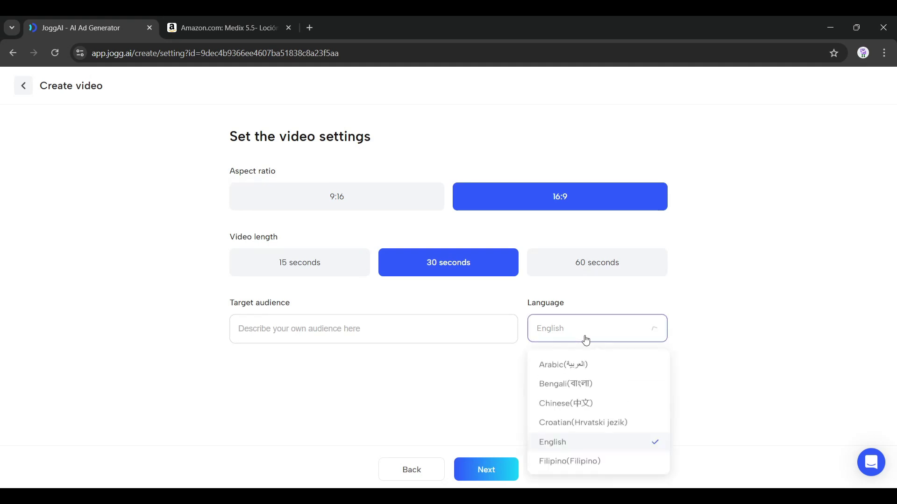
pyautogui.scroll(-3, 596, 427)
pyautogui.scroll(-5, 597, 427)
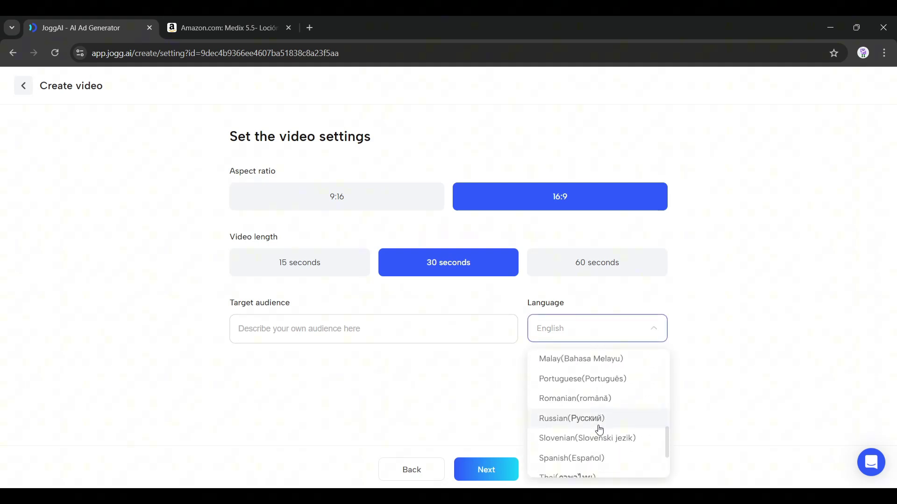
pyautogui.click(578, 413)
pyautogui.click(498, 463)
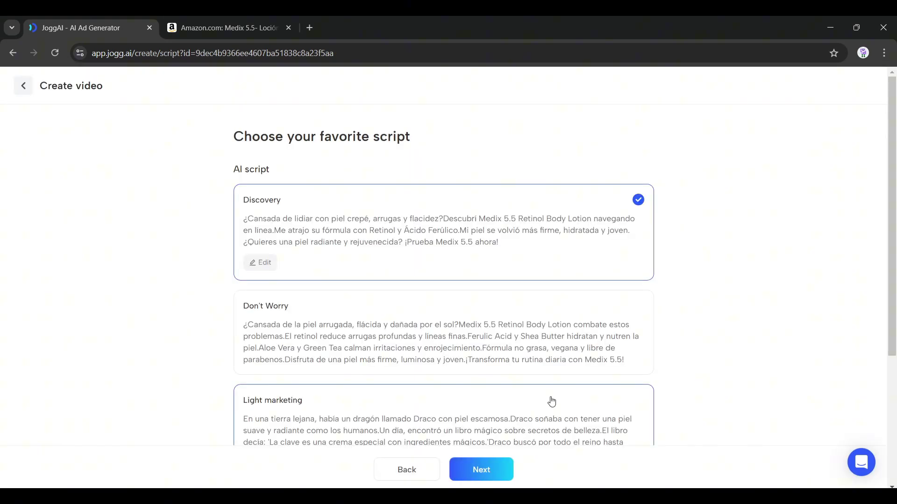
# Choose the Don't Worry script for the Spanish ad and proceed.
pyautogui.scroll(-4, 550, 400)
pyautogui.click(436, 284)
pyautogui.scroll(3, 423, 357)
pyautogui.click(440, 308)
pyautogui.click(481, 469)
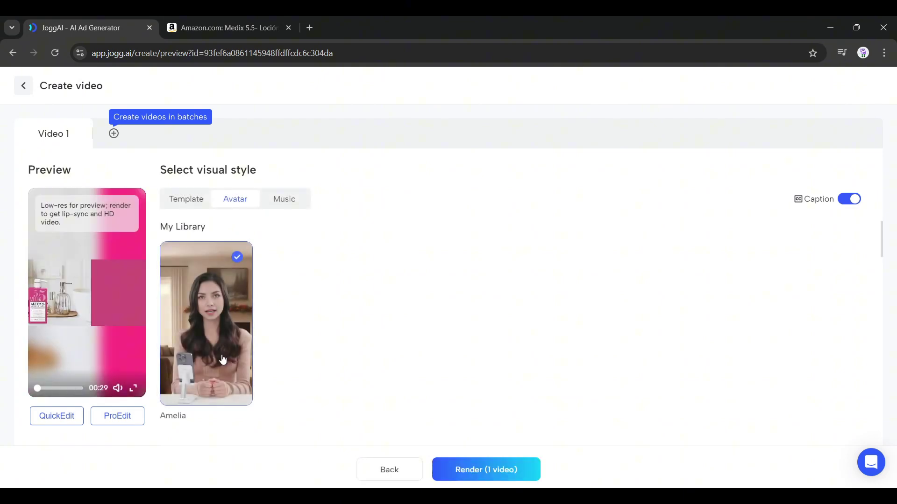
# Save the Spanish draft in ProEdit, add Video 2 and Video 3 variants, and submit all three.
pyautogui.click(248, 240)
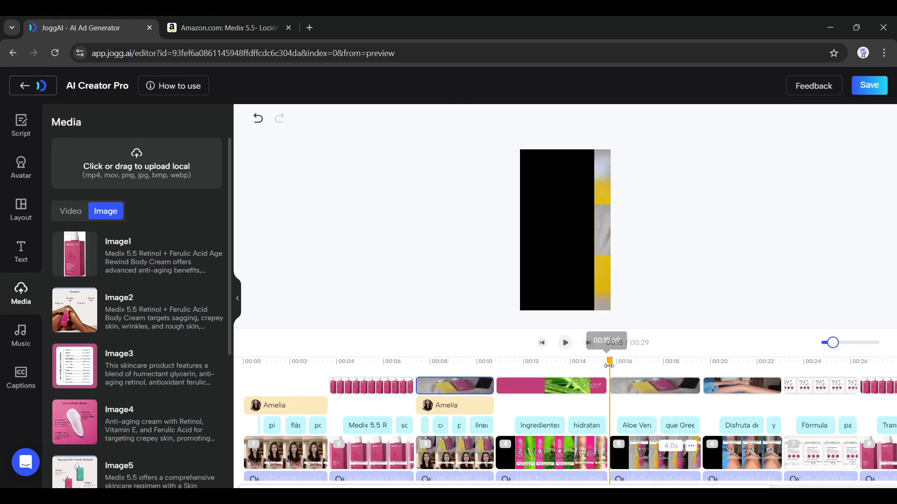
pyautogui.click(870, 85)
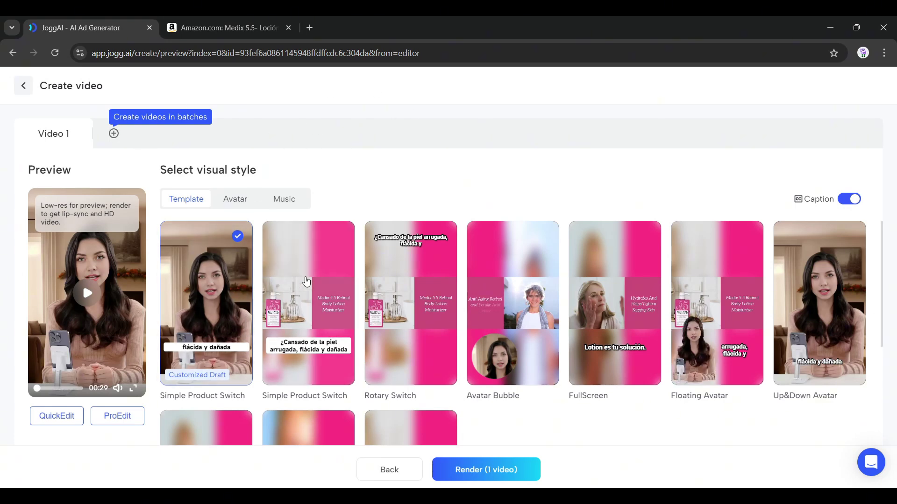
pyautogui.click(114, 134)
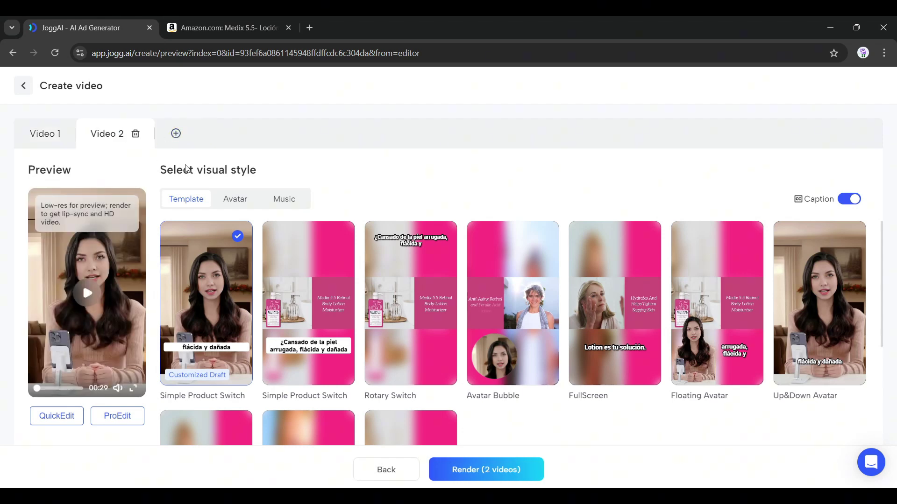
pyautogui.scroll(-4, 760, 324)
pyautogui.scroll(1, 695, 357)
pyautogui.scroll(2, 695, 357)
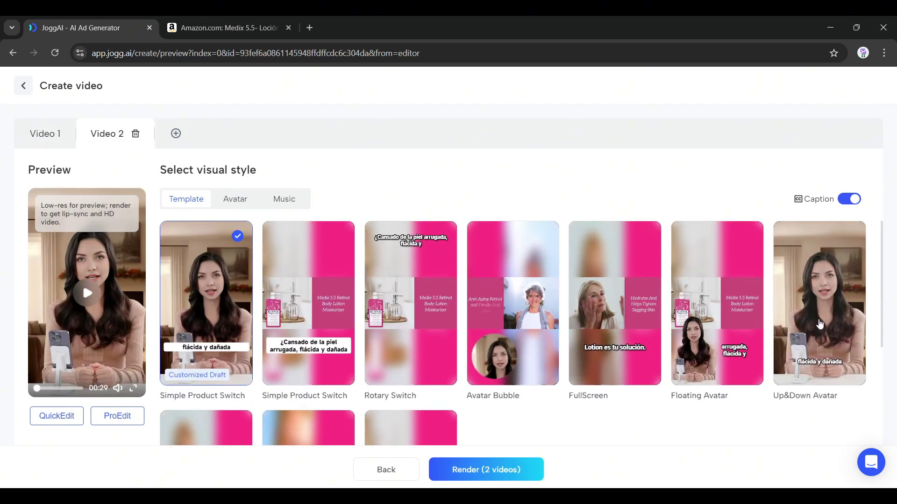
pyautogui.click(175, 139)
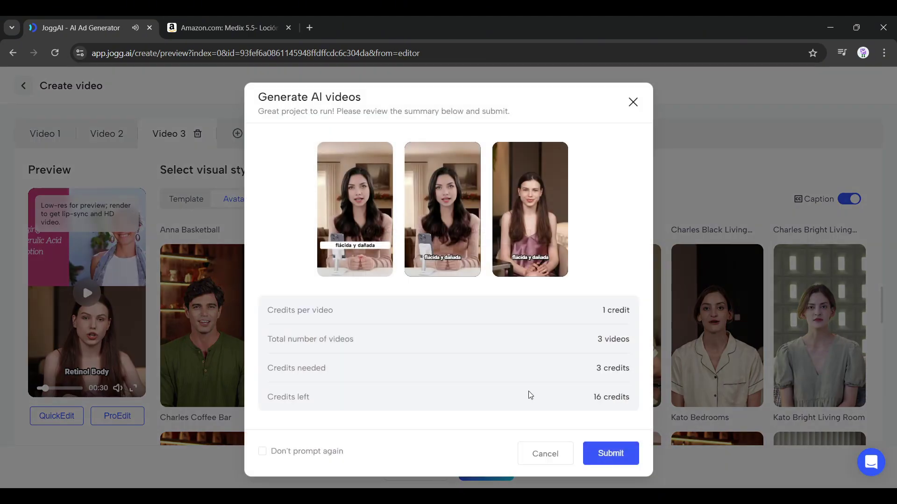
pyautogui.click(610, 453)
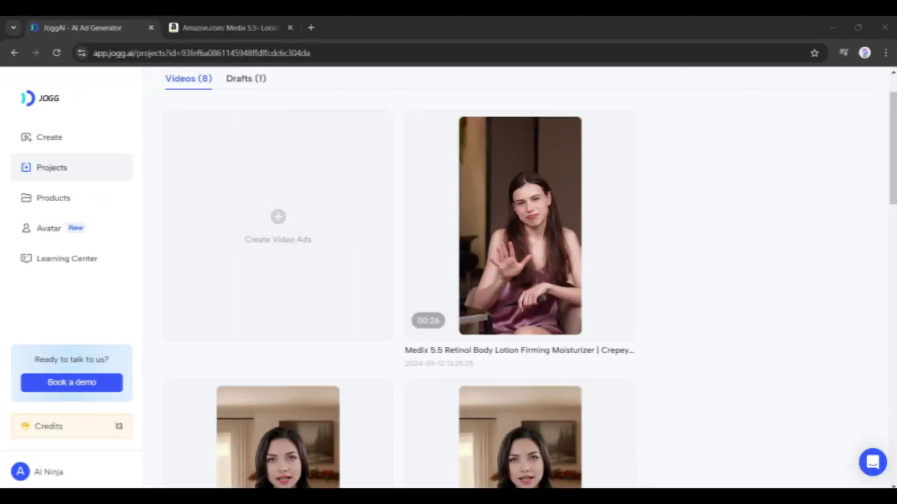
# Play one of the newly rendered 29-second Spanish Medix videos from Projects.
pyautogui.scroll(-3, 524, 280)
pyautogui.click(517, 320)
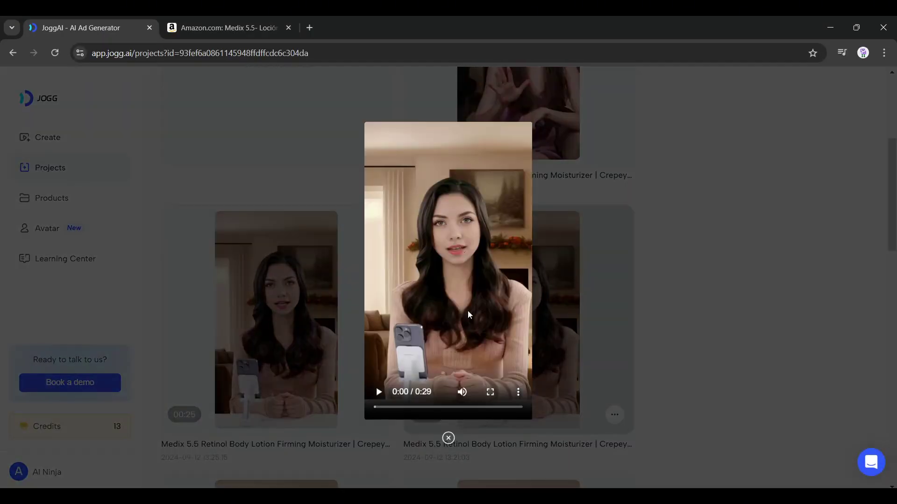